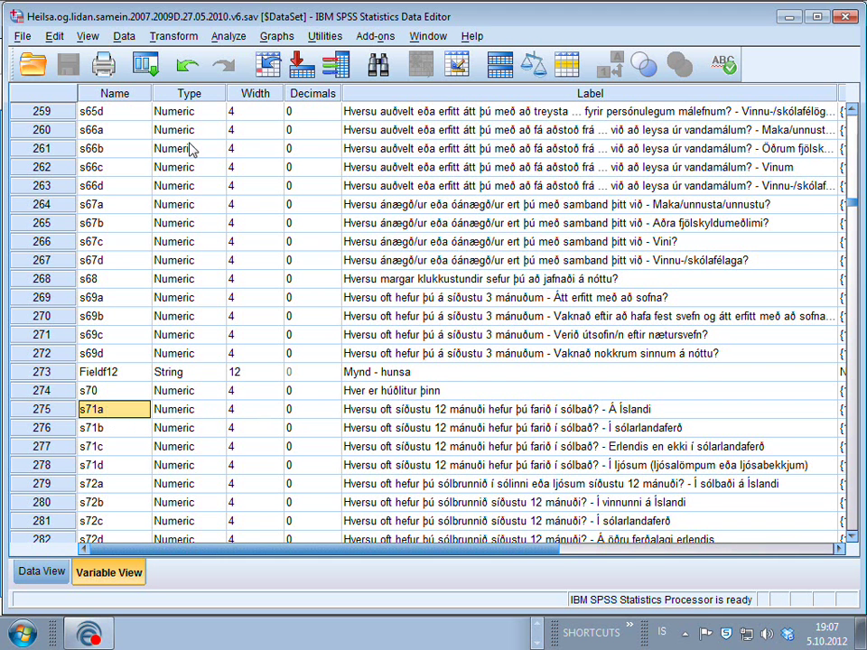
pyautogui.click(225, 38)
pyautogui.moveTo(253, 81)
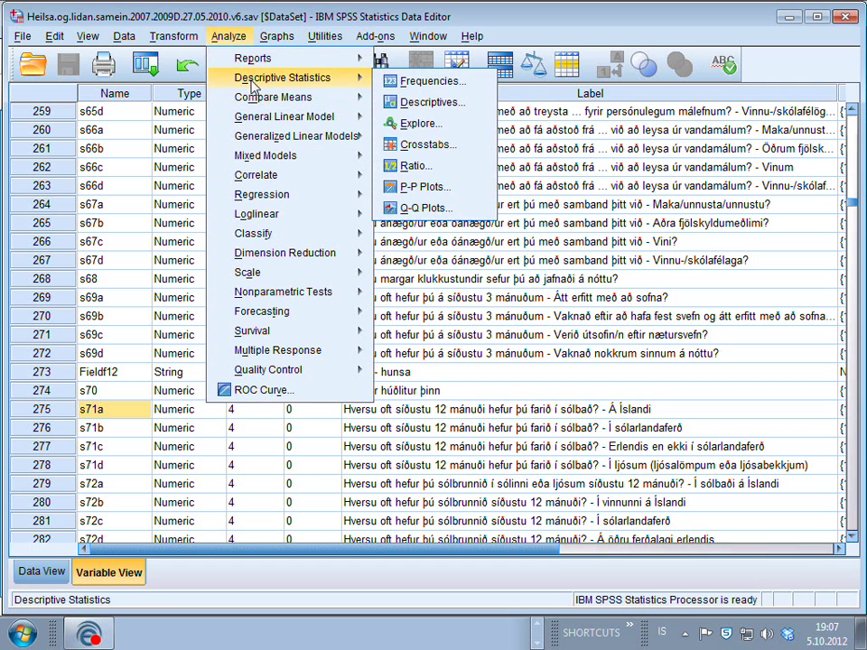
pyautogui.click(461, 81)
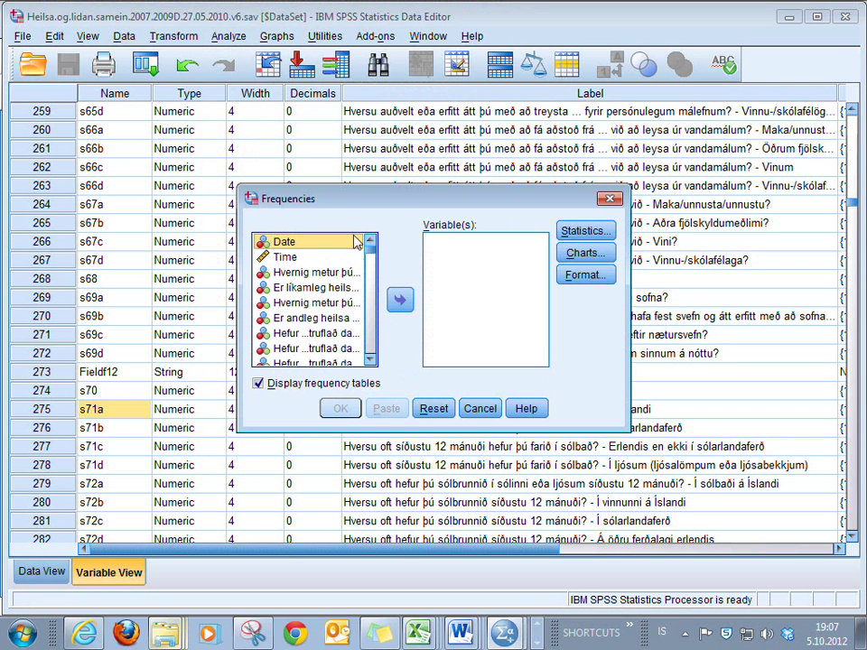
pyautogui.click(341, 303)
pyautogui.scroll(-2, 345, 313)
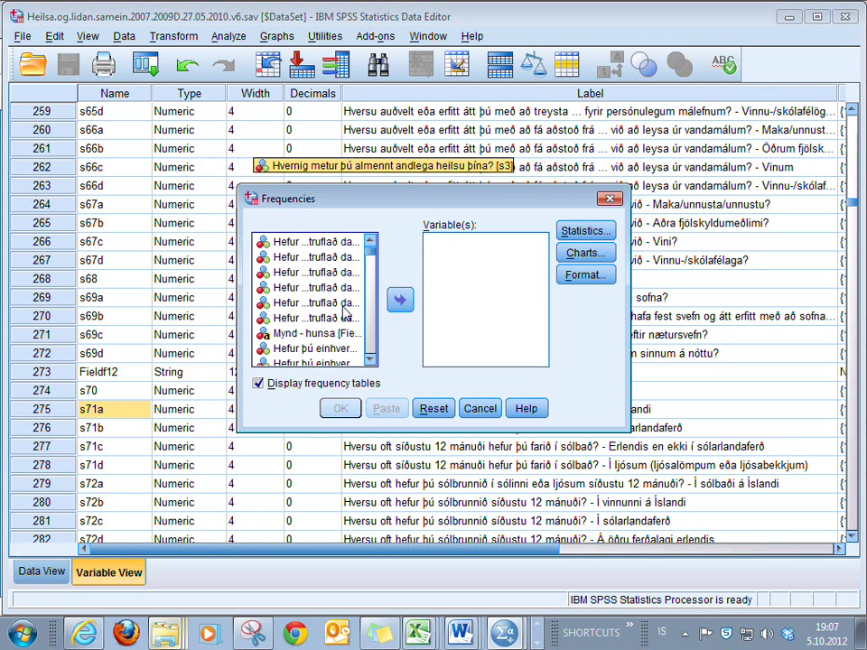
pyautogui.scroll(-8, 344, 312)
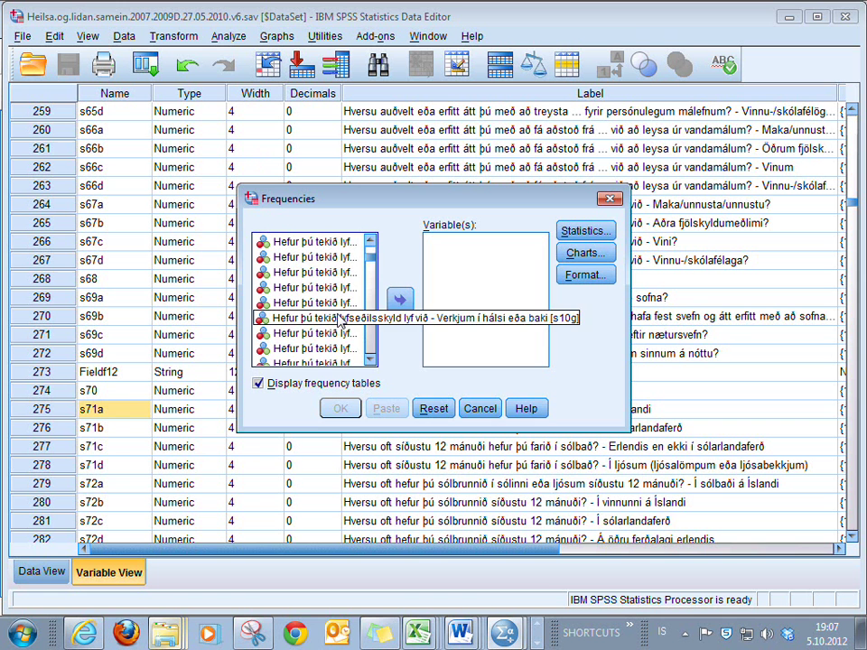
pyautogui.scroll(-1, 342, 321)
pyautogui.scroll(-1, 334, 331)
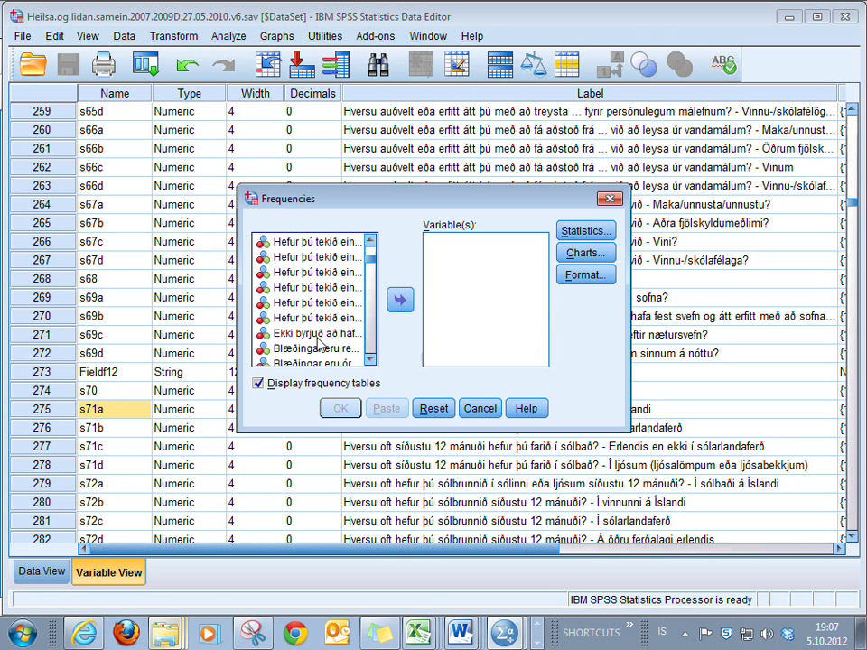
pyautogui.click(334, 333)
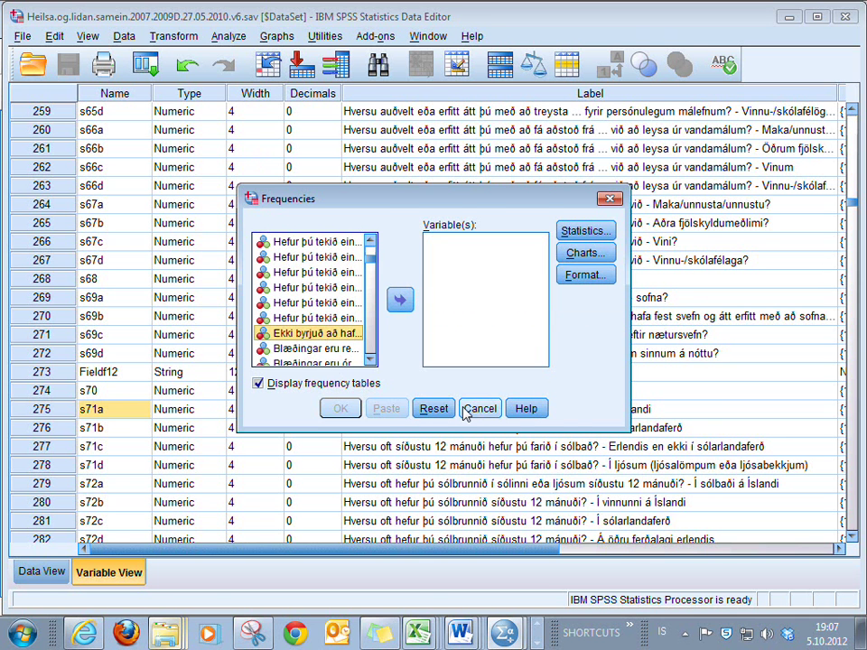
pyautogui.click(465, 412)
# Set the general options so variable lists display names instead of labels, accepting the reset of dialog settings.
pyautogui.click(54, 36)
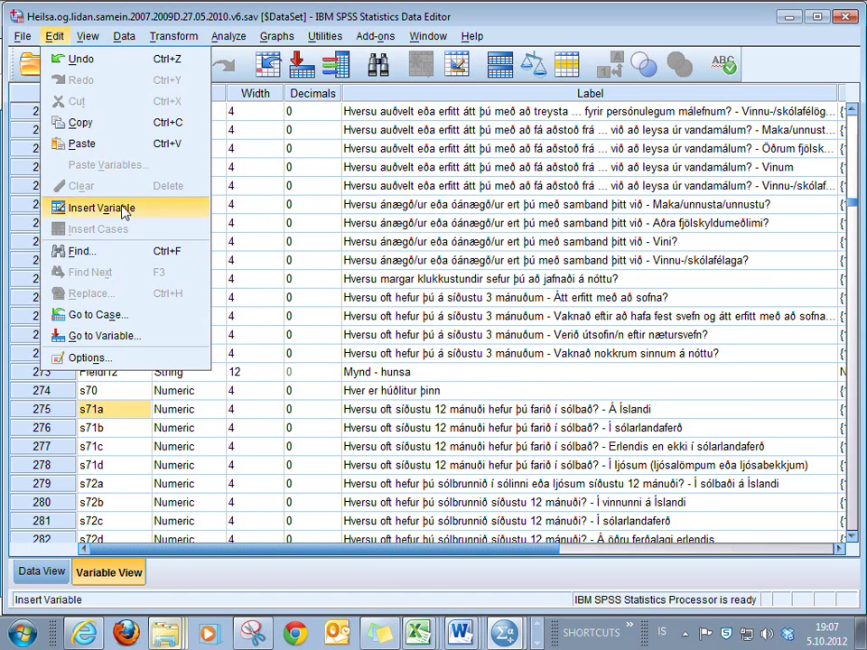
pyautogui.click(89, 357)
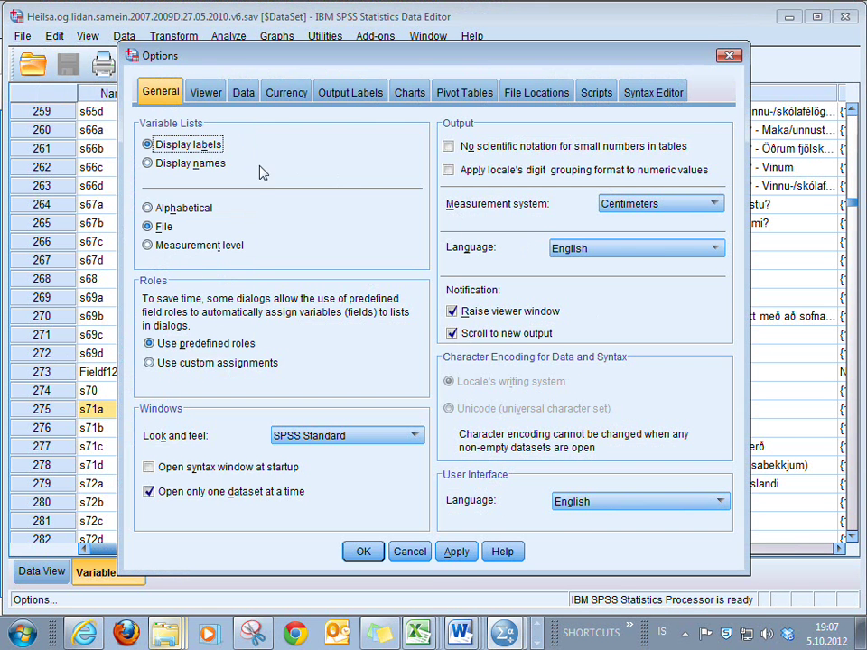
pyautogui.click(149, 166)
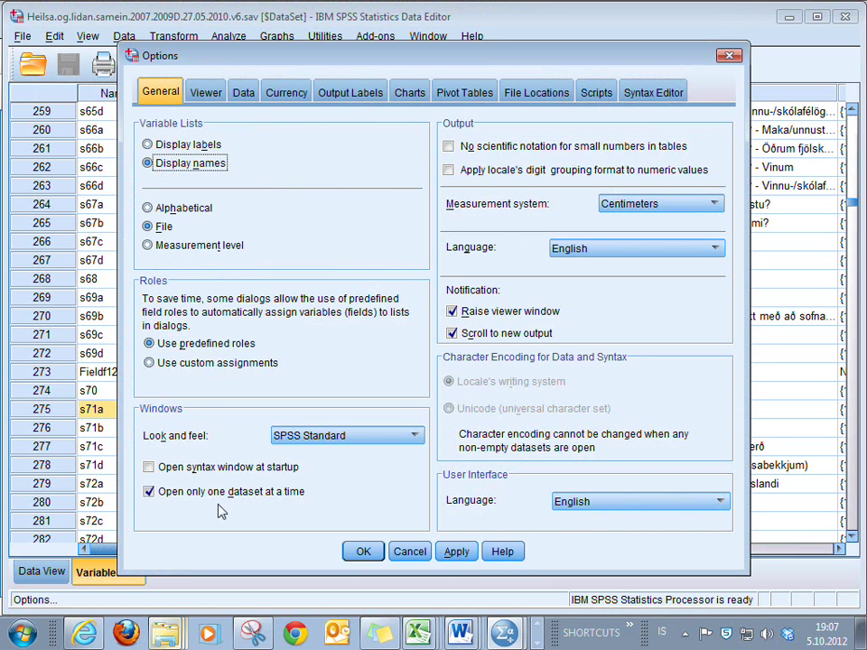
pyautogui.click(352, 554)
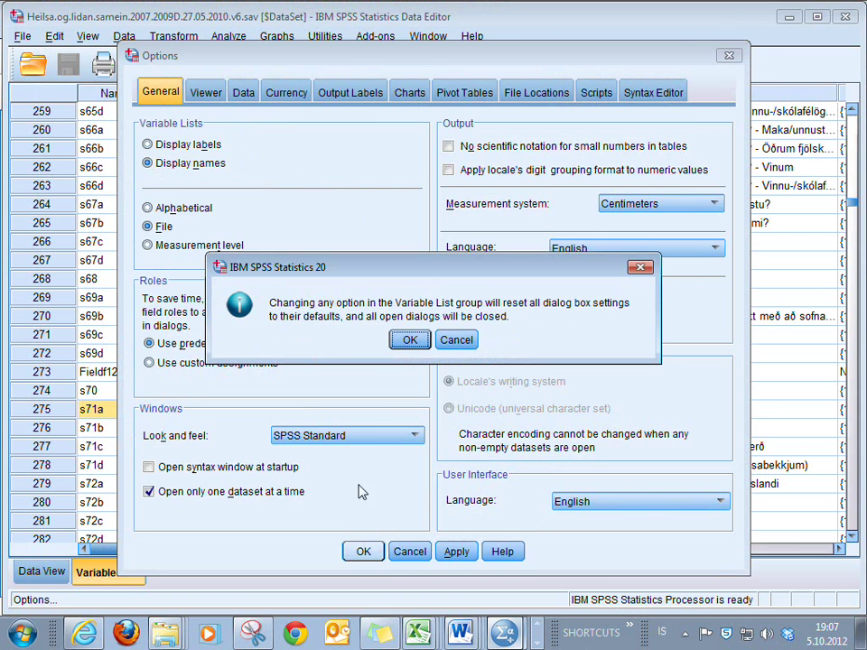
pyautogui.click(405, 345)
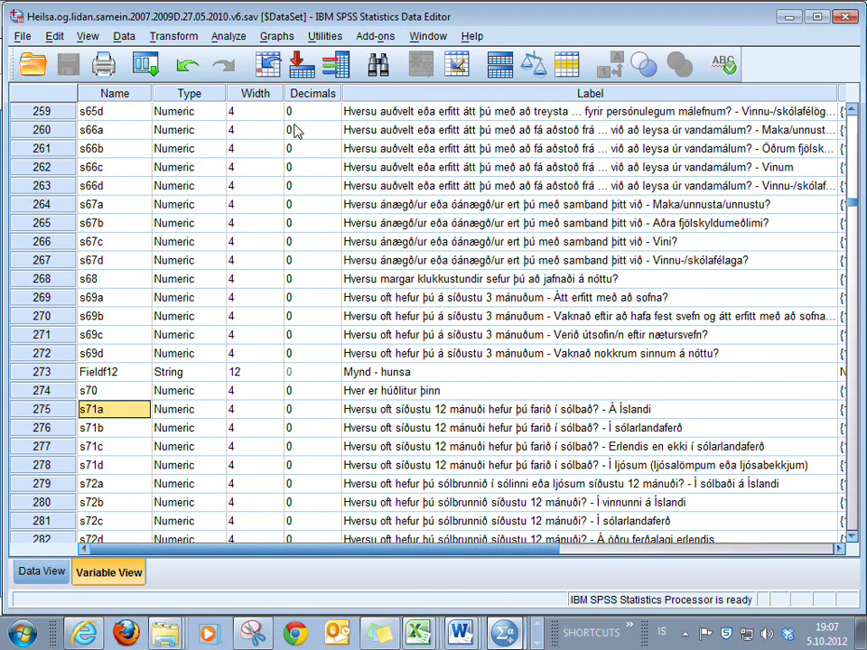
# Run a Frequencies analysis for variable s71a and select its frequency table in the output.
pyautogui.click(221, 37)
pyautogui.moveTo(271, 77)
pyautogui.click(411, 81)
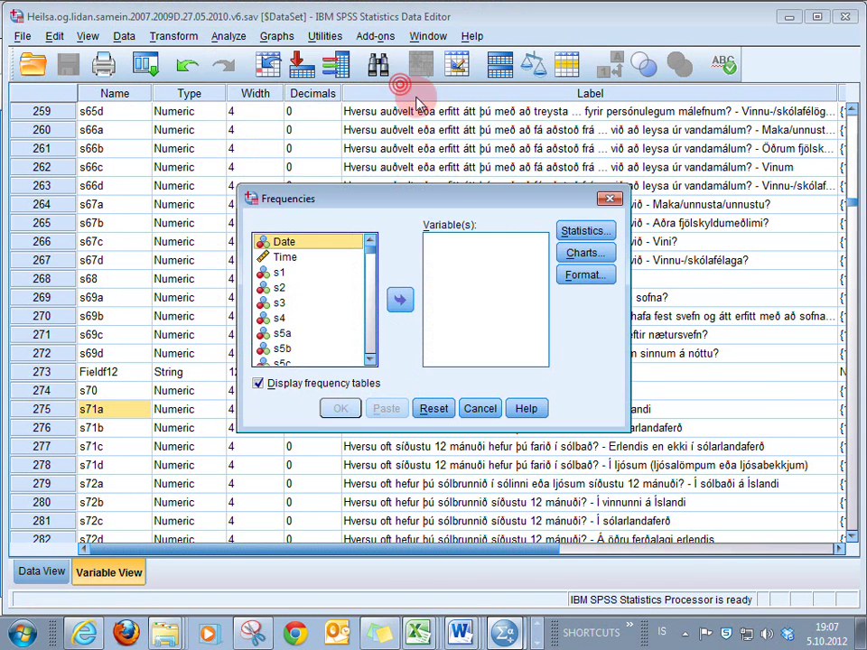
pyautogui.moveTo(371, 258)
pyautogui.mouseDown()
pyautogui.moveTo(375, 294)
pyautogui.moveTo(374, 276)
pyautogui.mouseUp()
pyautogui.click(278, 281)
pyautogui.scroll(8, 354, 331)
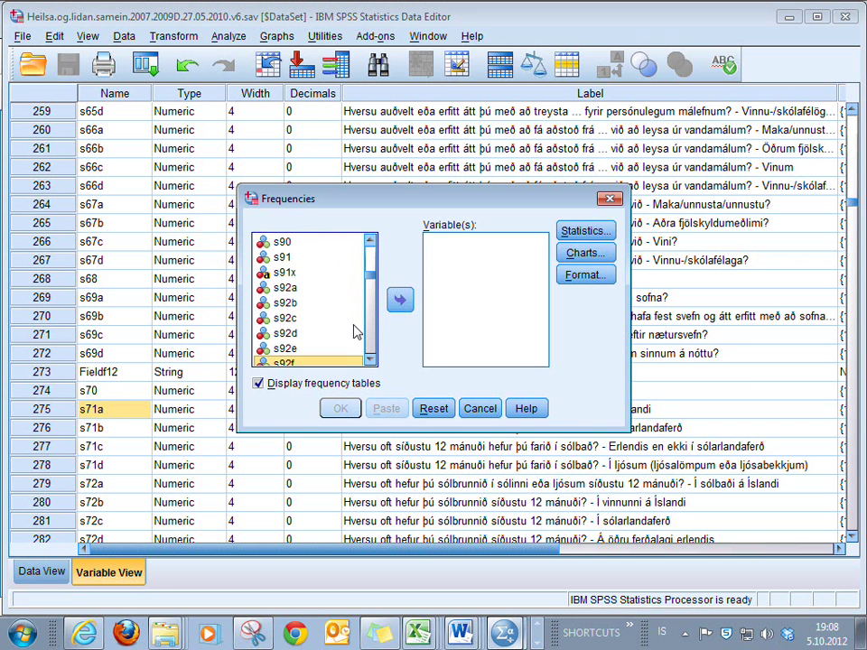
pyautogui.scroll(6, 354, 331)
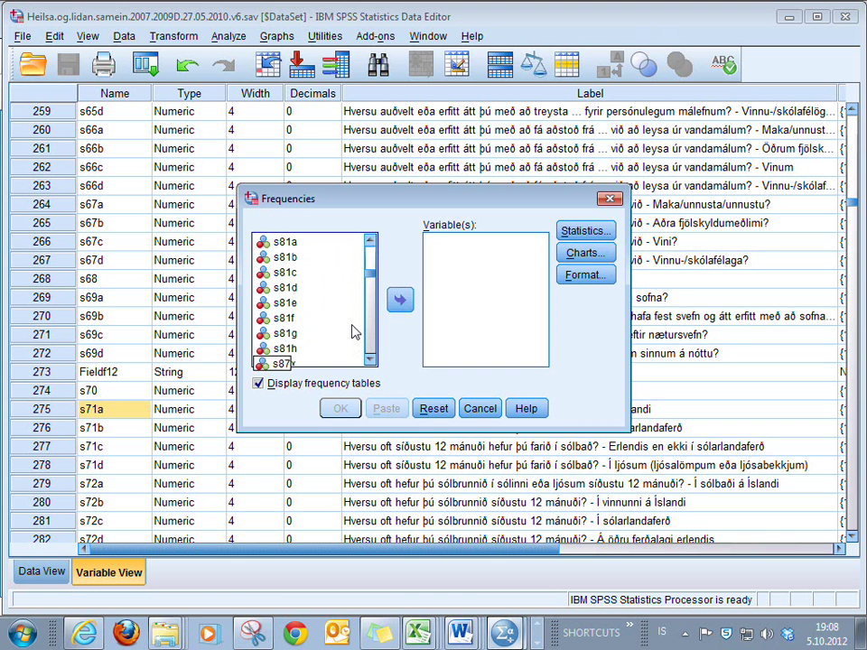
pyautogui.scroll(5, 354, 331)
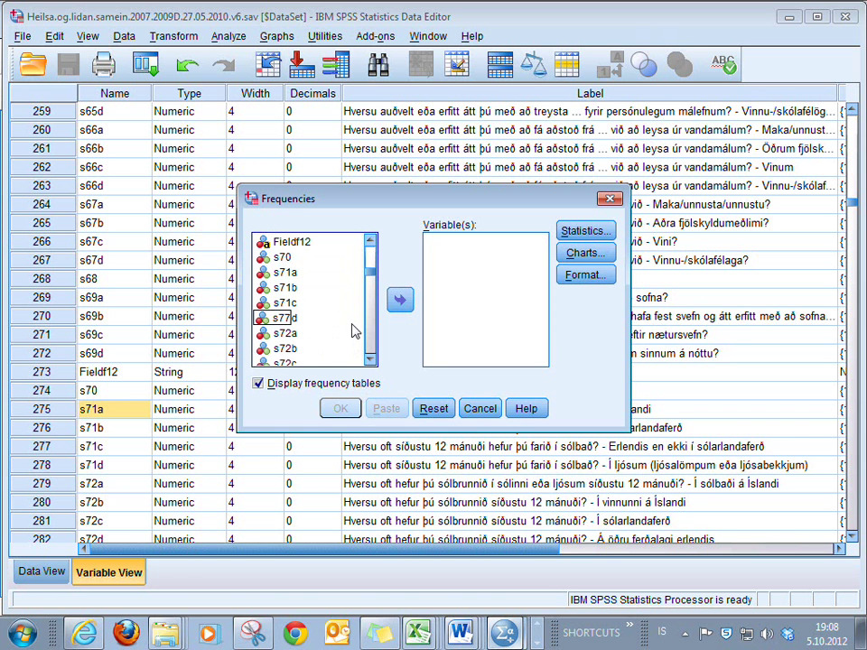
pyautogui.click(287, 273)
pyautogui.click(402, 296)
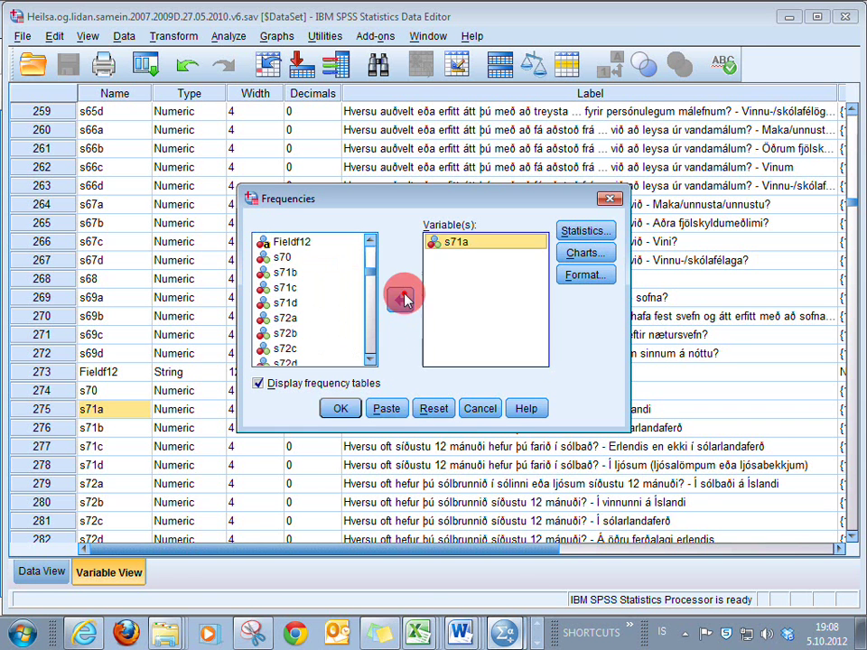
pyautogui.click(354, 409)
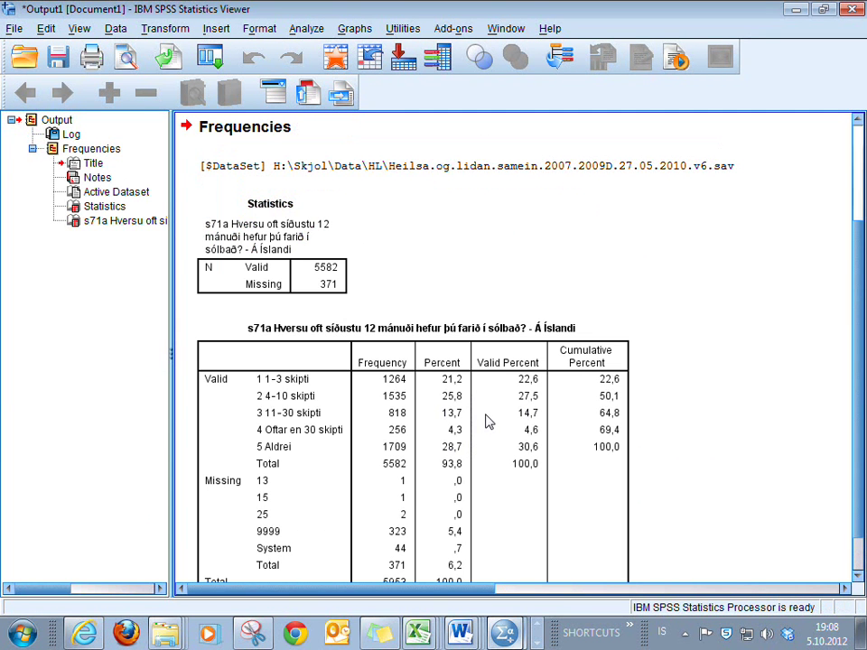
pyautogui.click(287, 411)
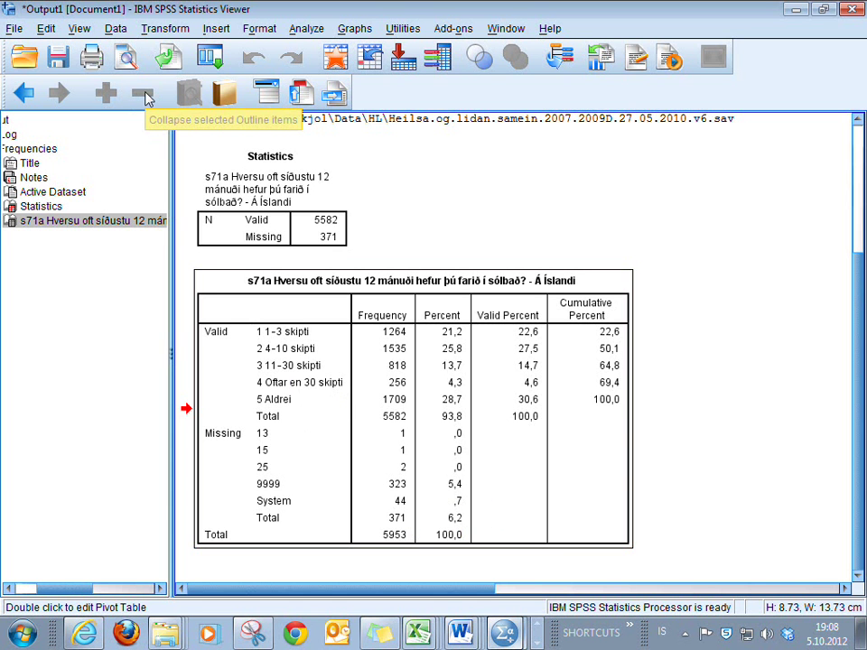
# Start a Recode into Different Variables with s71a as the input variable.
pyautogui.click(163, 30)
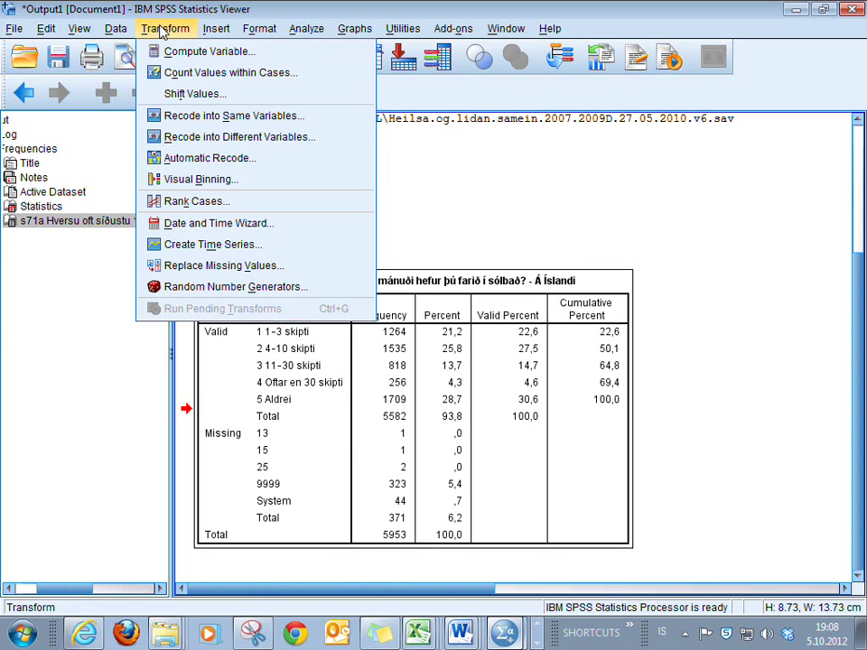
pyautogui.click(204, 147)
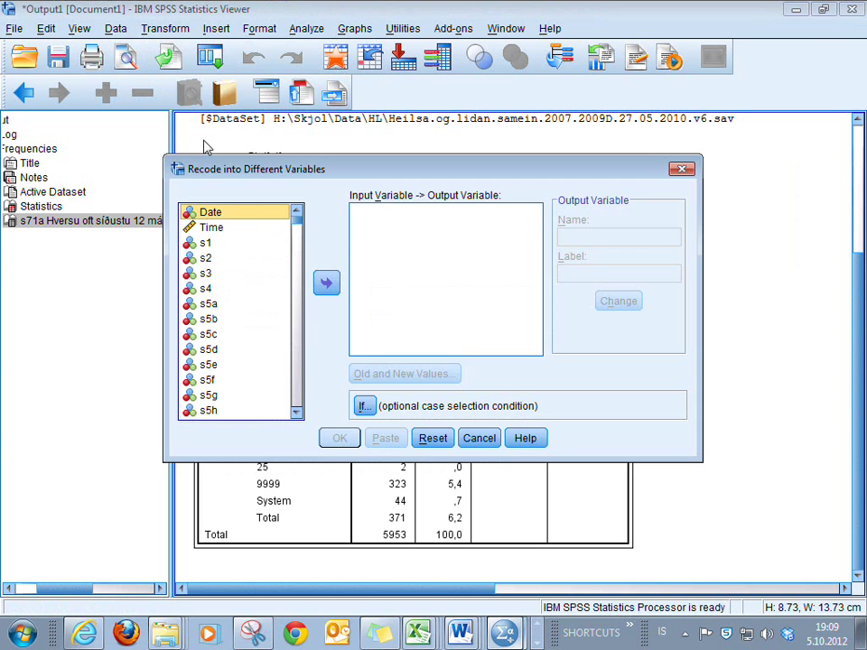
pyautogui.moveTo(298, 225)
pyautogui.mouseDown()
pyautogui.moveTo(298, 234)
pyautogui.moveTo(301, 227)
pyautogui.mouseUp()
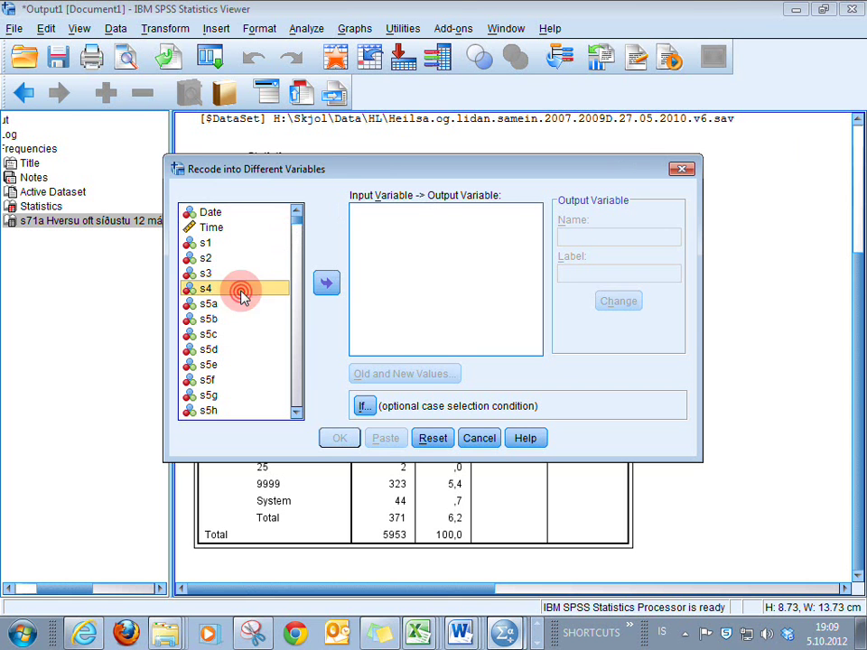
pyautogui.scroll(-10, 244, 290)
pyautogui.scroll(-15, 251, 290)
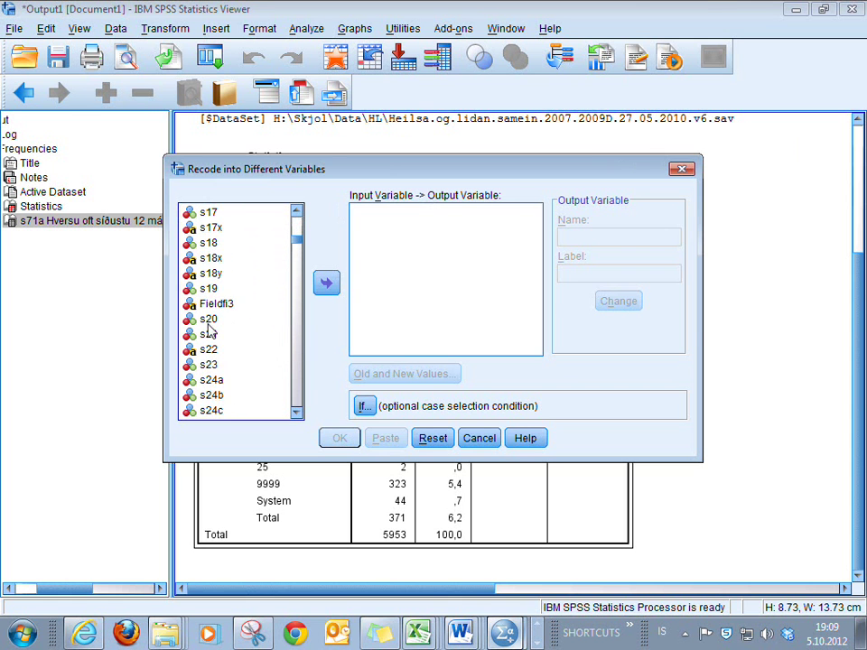
pyautogui.moveTo(294, 245); pyautogui.dragTo(297, 257)
pyautogui.click(210, 250)
pyautogui.click(326, 283)
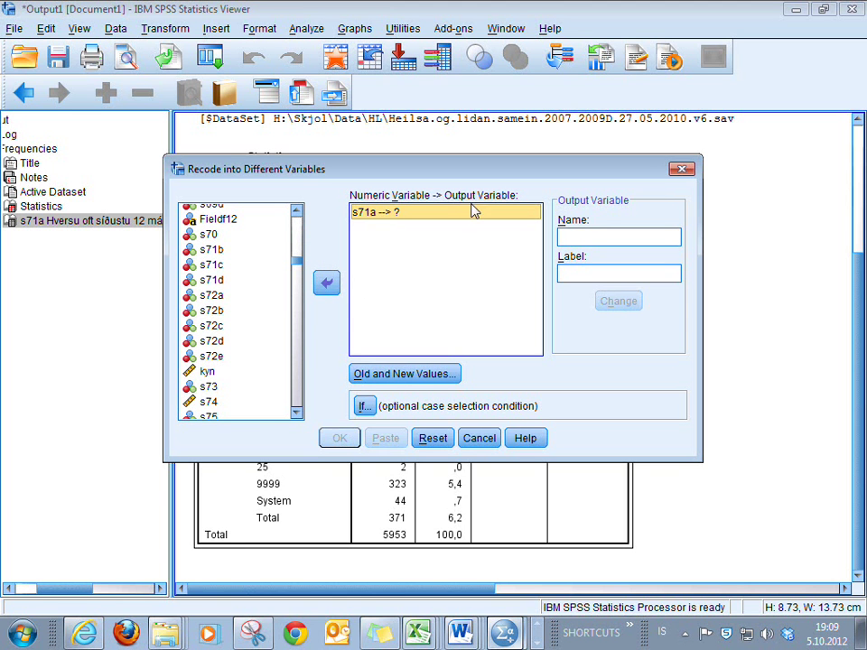
# Assign s71a the output variable solbadislandi with the label "Hefur viðkomandi farið í sólbað á Íslandi?".
pyautogui.click(567, 237)
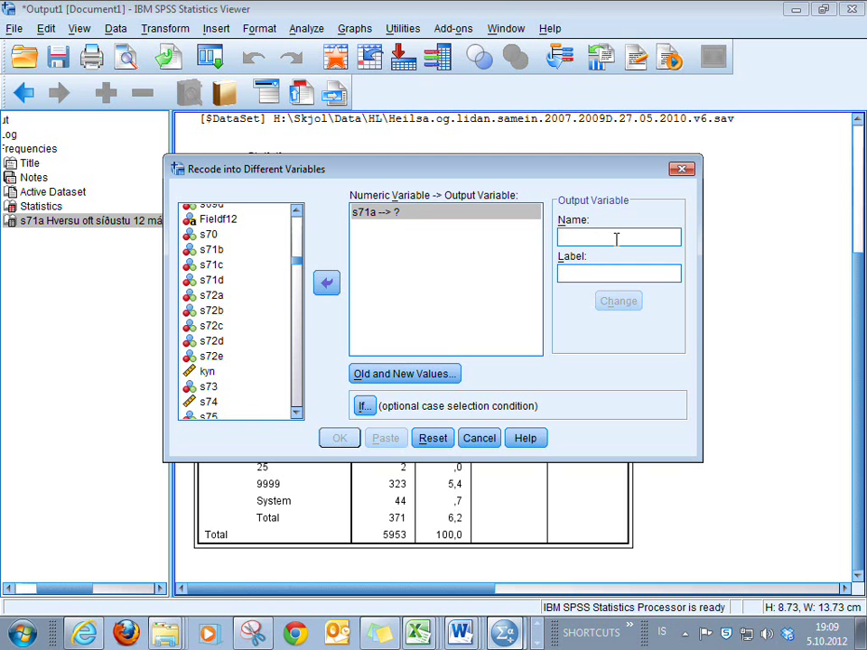
pyautogui.write('solbadislandi')
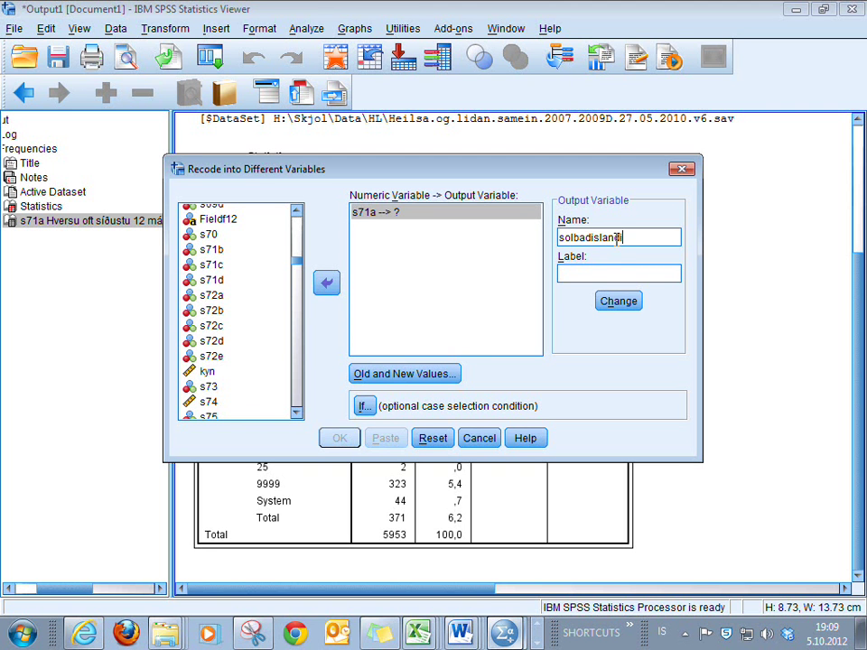
pyautogui.click(582, 275)
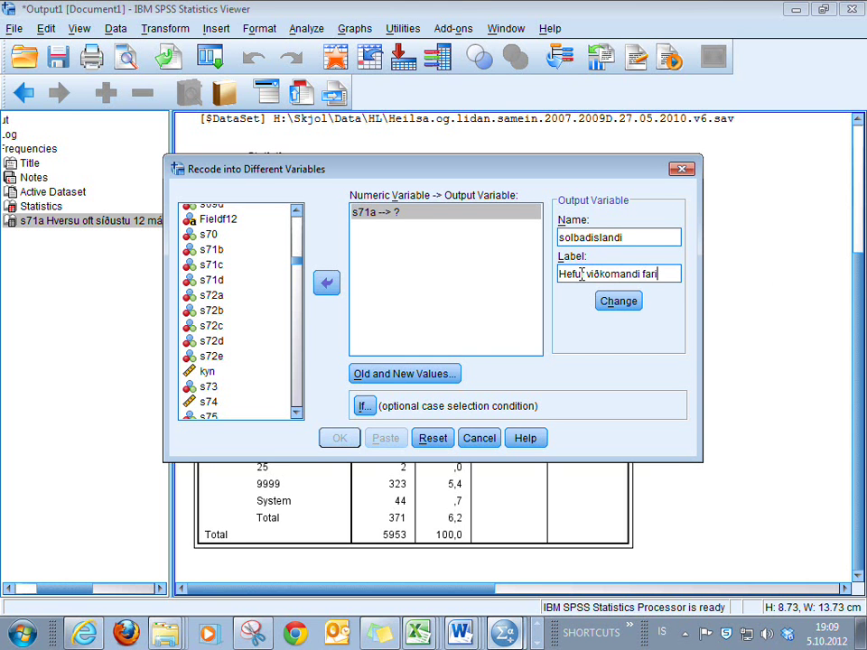
pyautogui.write('ólbað')
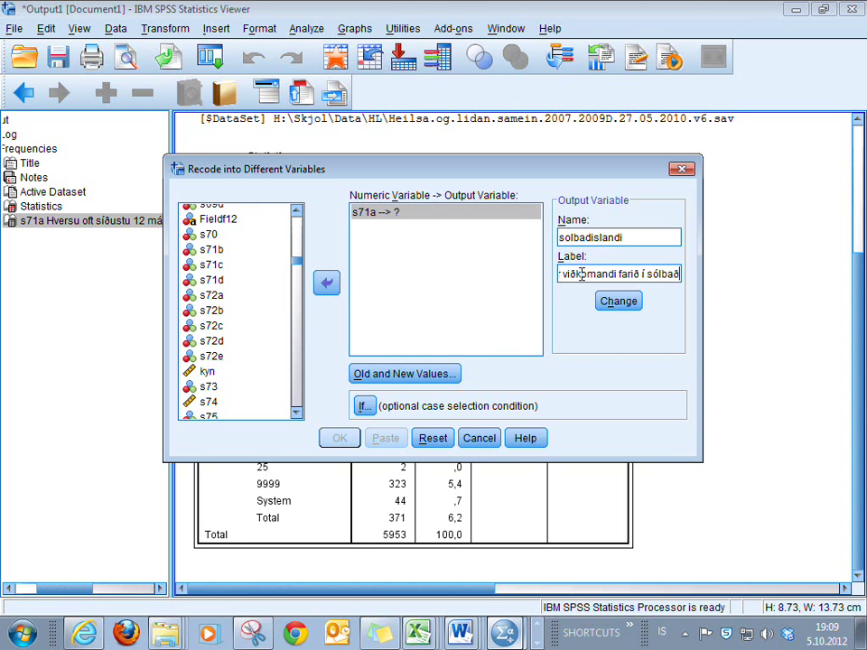
pyautogui.write(' á Íslandi?')
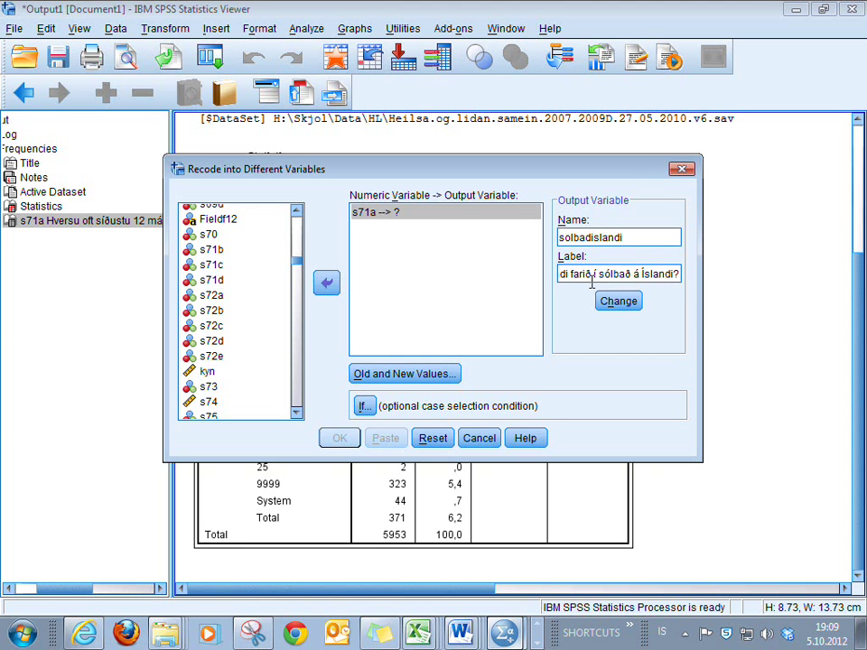
pyautogui.moveTo(592, 283); pyautogui.dragTo(569, 262)
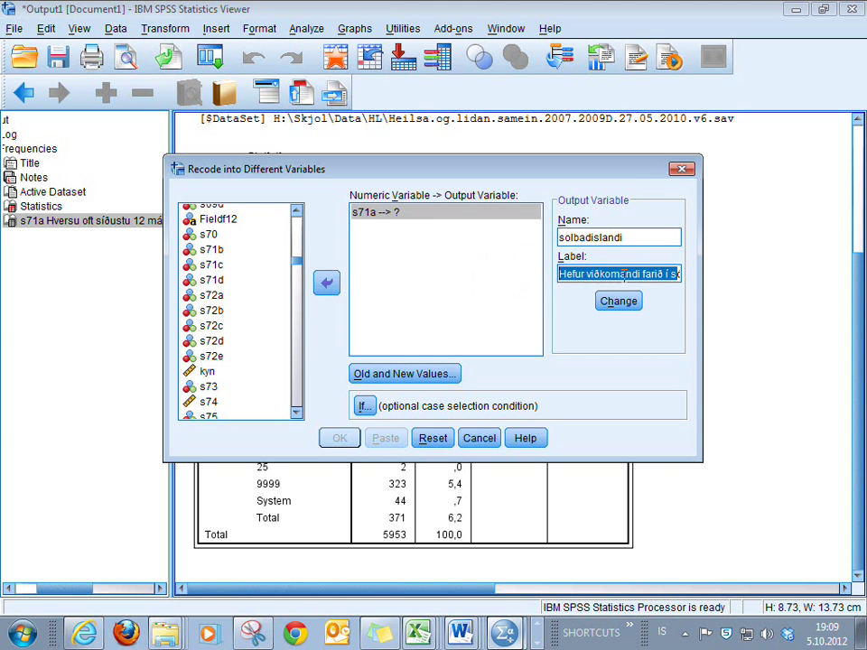
pyautogui.moveTo(623, 274); pyautogui.dragTo(650, 271)
pyautogui.doubleClick(633, 237)
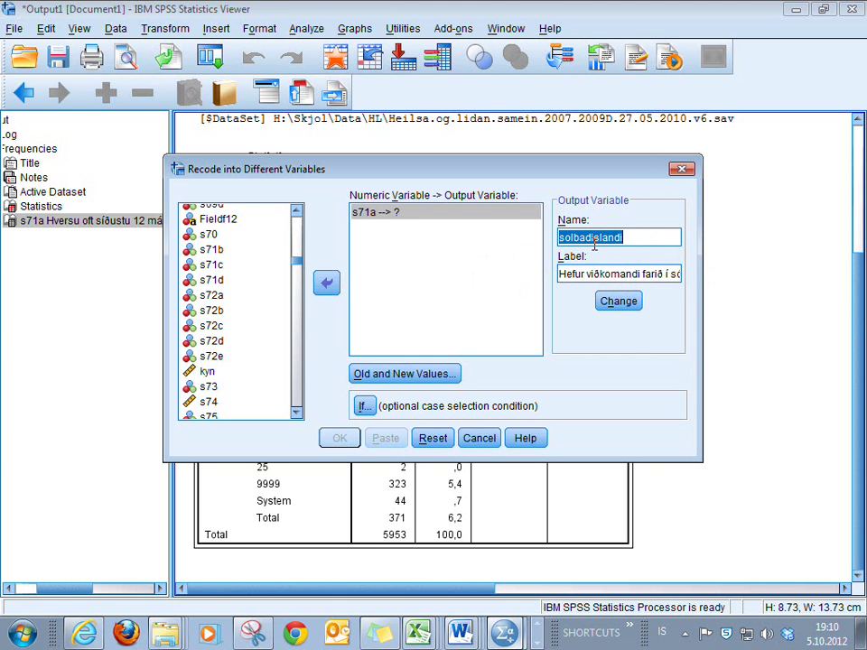
pyautogui.press('Tab')
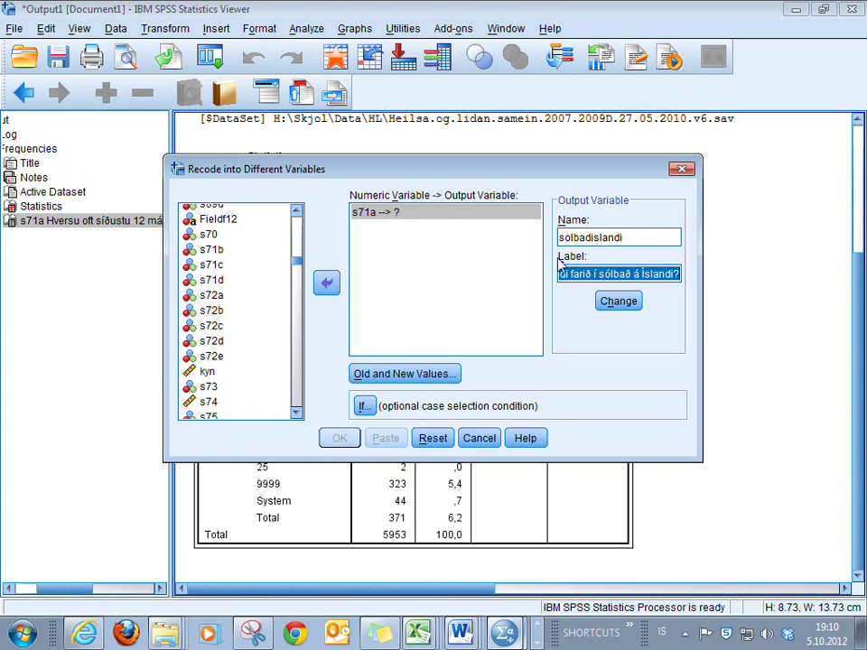
pyautogui.click(621, 304)
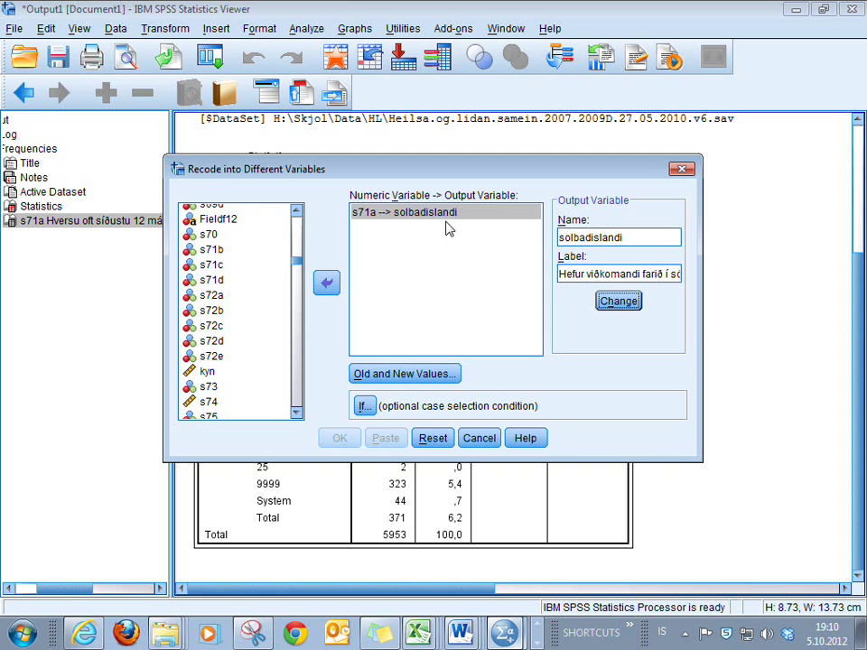
# Open the old and new values settings for the s71a recode, moving the dialogs aside to uncover the frequency table's categories.
pyautogui.click(429, 382)
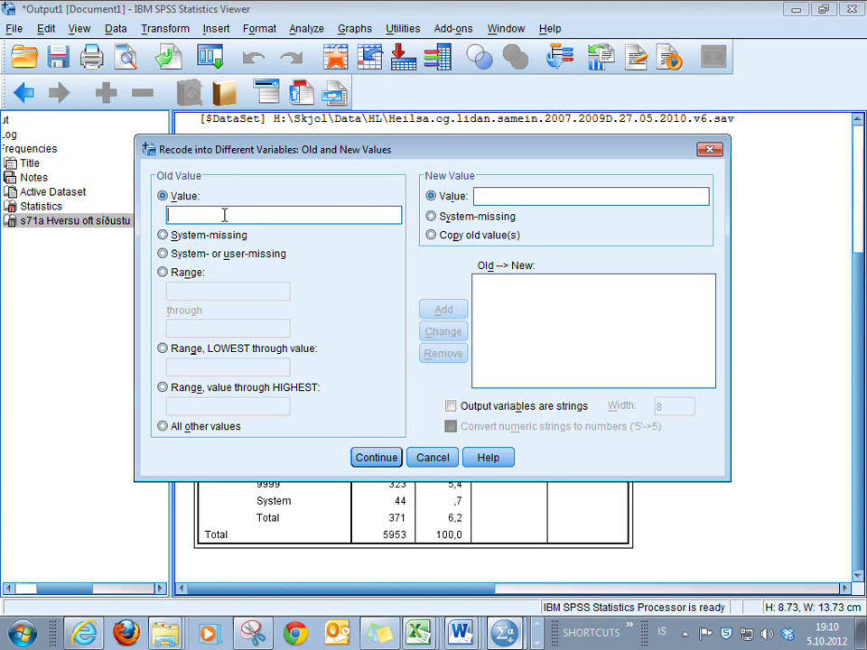
pyautogui.moveTo(263, 155); pyautogui.dragTo(330, 128)
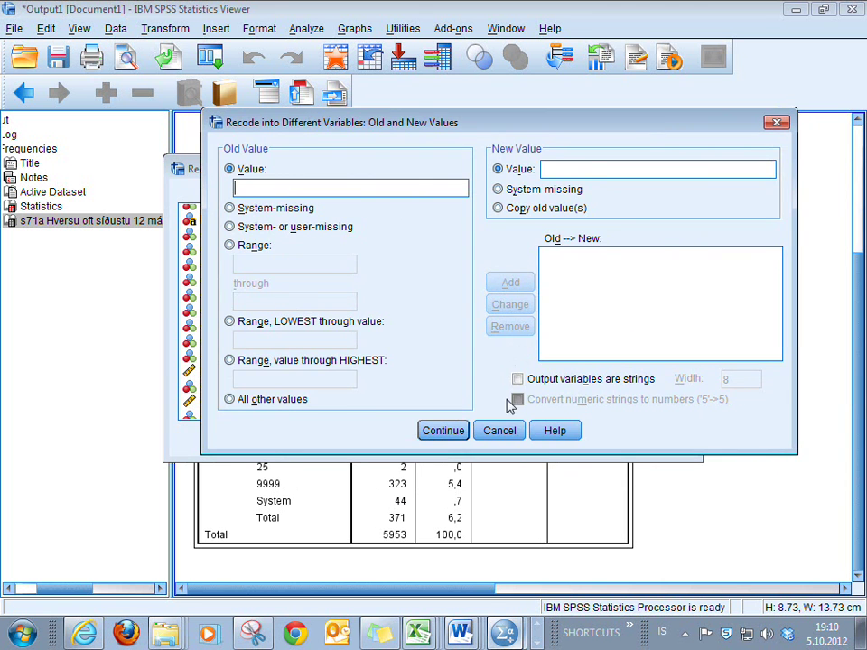
pyautogui.click(500, 431)
pyautogui.moveTo(331, 178); pyautogui.dragTo(627, 173)
pyautogui.click(718, 375)
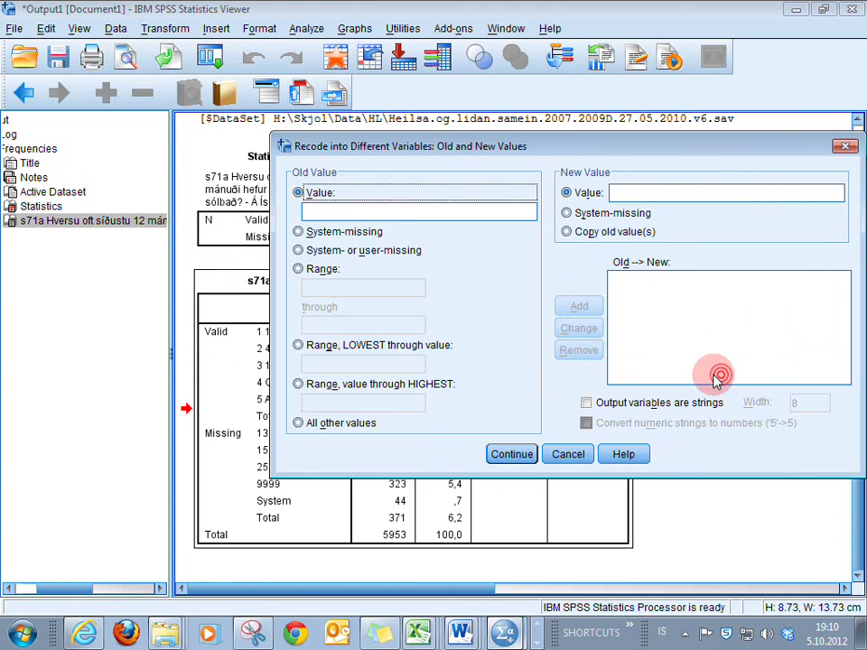
pyautogui.moveTo(423, 146); pyautogui.dragTo(497, 233)
pyautogui.click(421, 299)
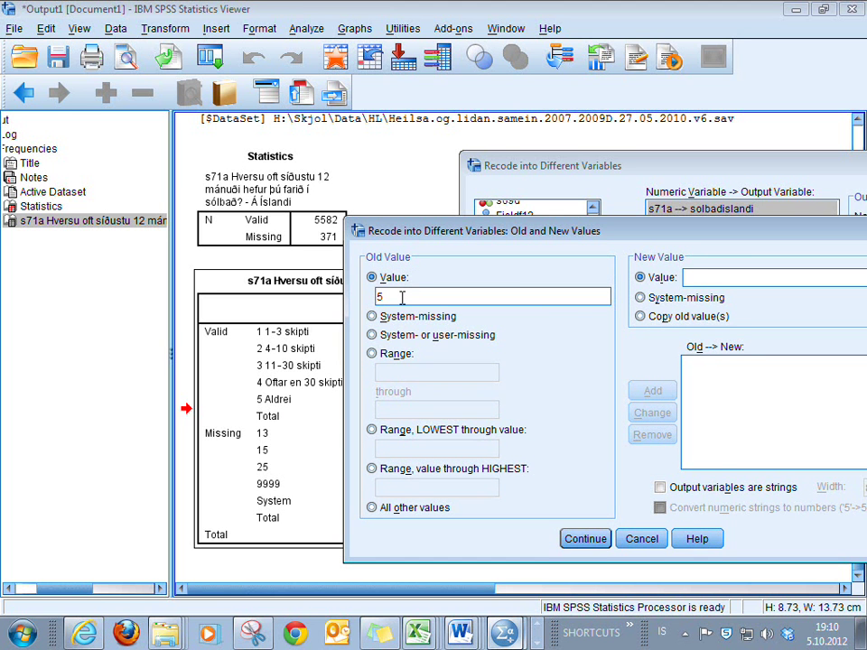
pyautogui.click(727, 277)
pyautogui.write('1')
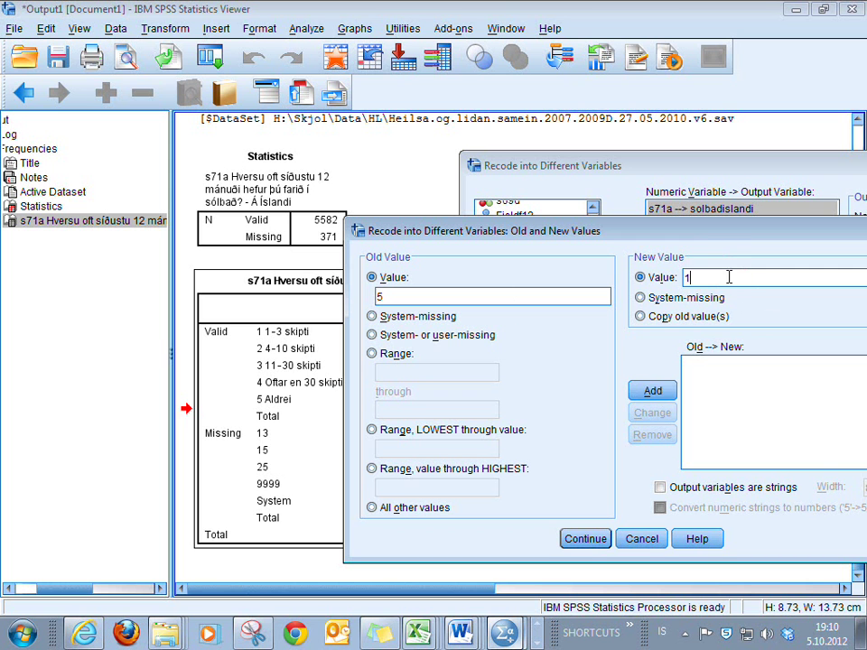
pyautogui.click(642, 395)
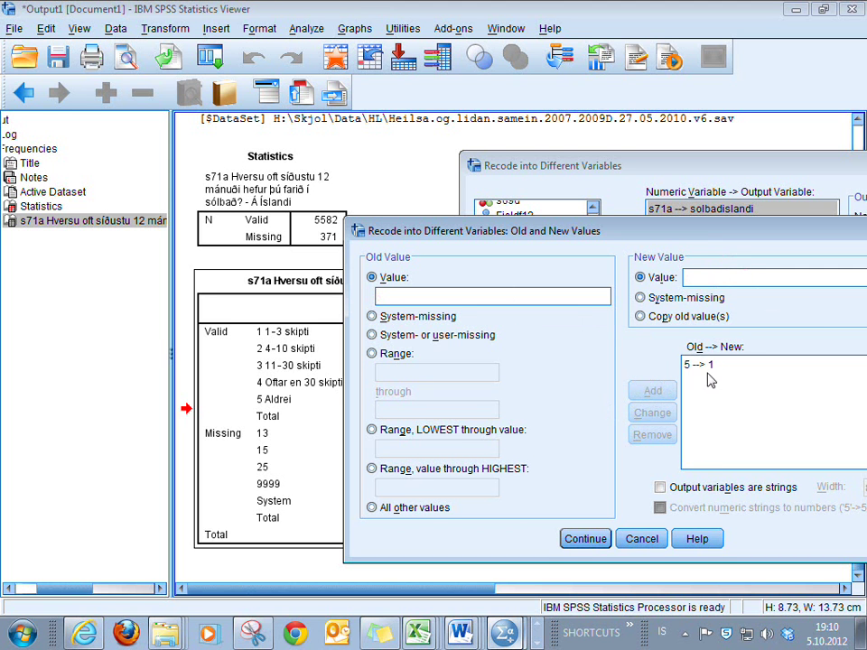
pyautogui.click(707, 366)
pyautogui.click(652, 435)
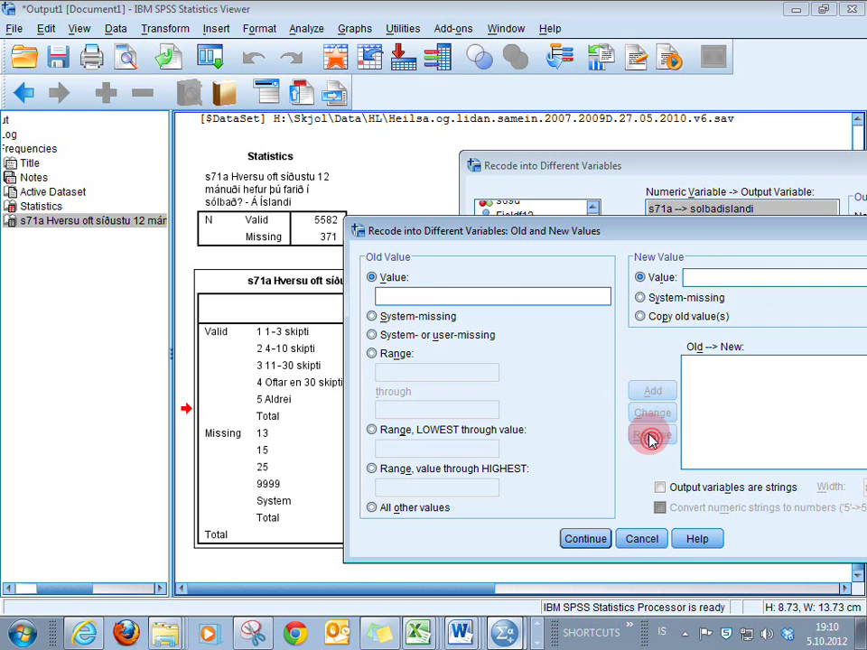
# Add a recode rule that turns old value 5 (Aldrei) into new value 1.
pyautogui.click(429, 294)
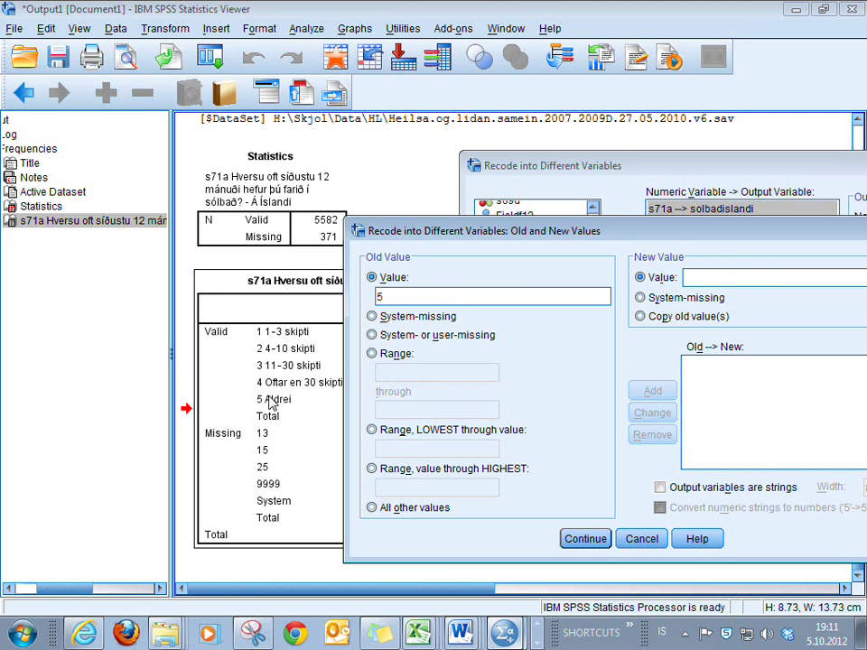
pyautogui.click(730, 276)
pyautogui.write('1')
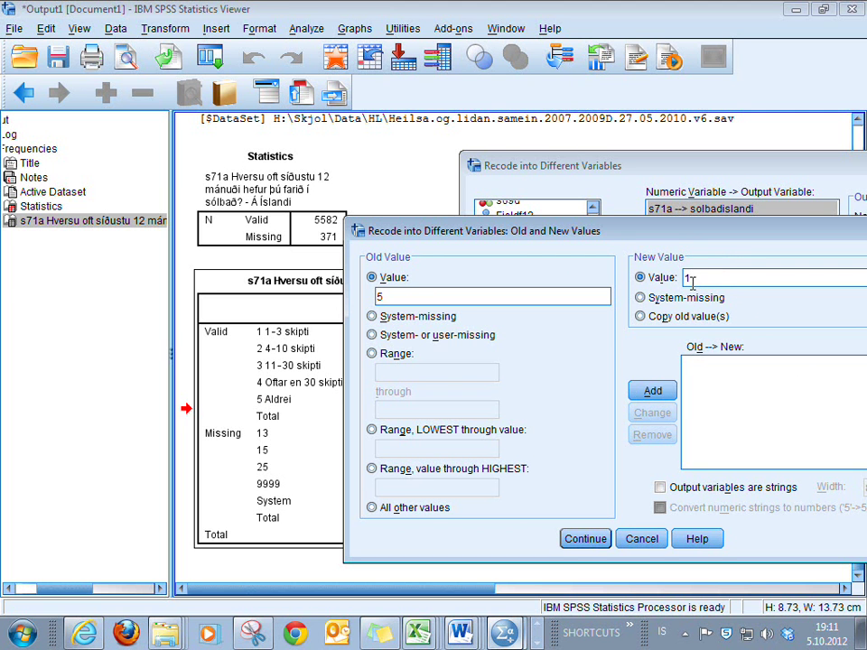
pyautogui.click(646, 383)
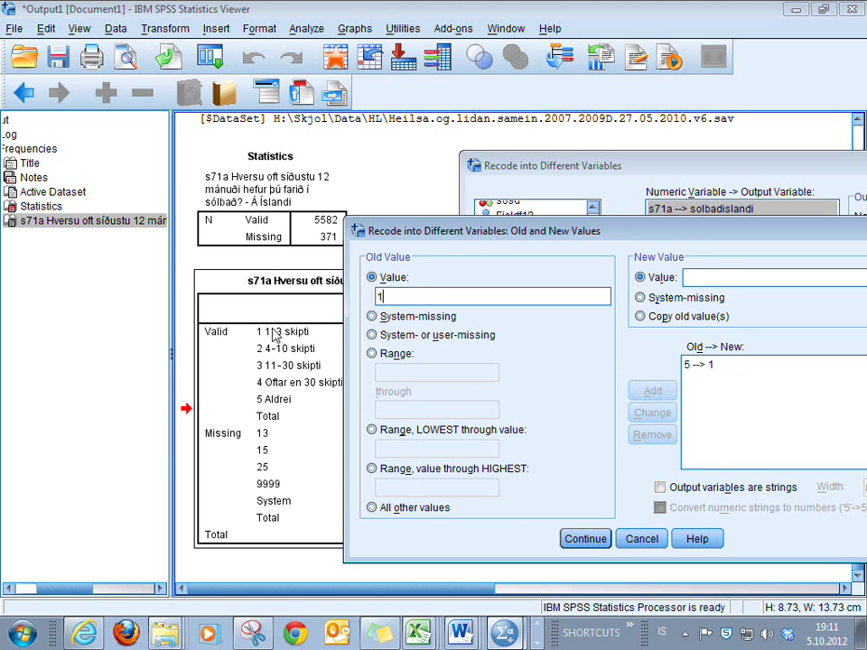
# Add recode rules that turn old values 1 and 2 into new value 2.
pyautogui.click(706, 280)
pyautogui.write('2')
pyautogui.click(653, 391)
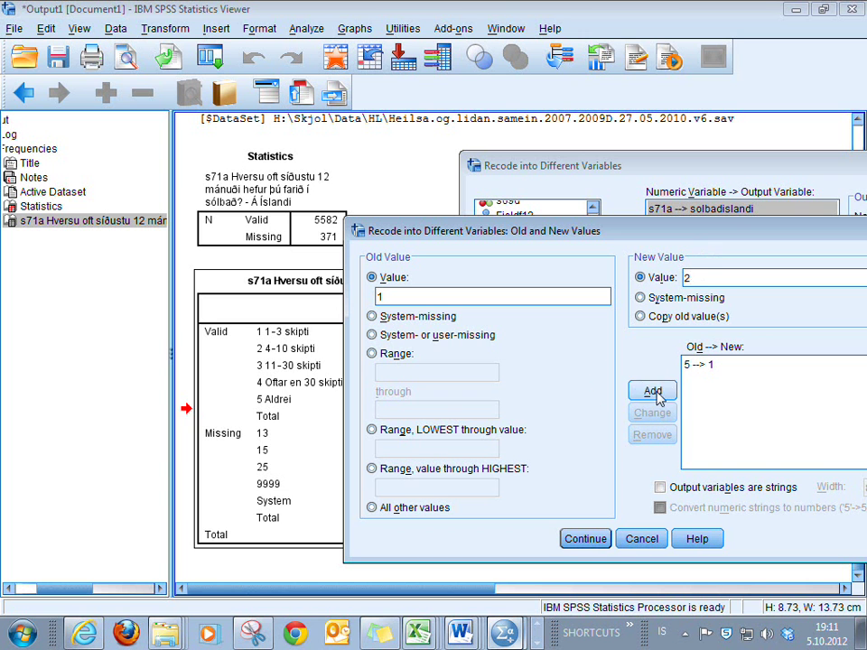
pyautogui.click(452, 307)
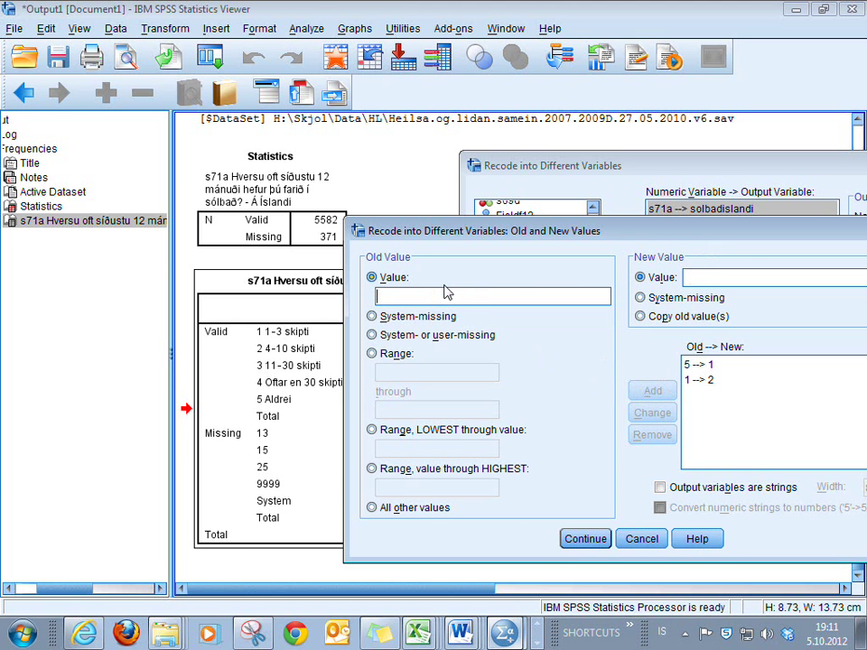
pyautogui.click(746, 277)
pyautogui.write('2')
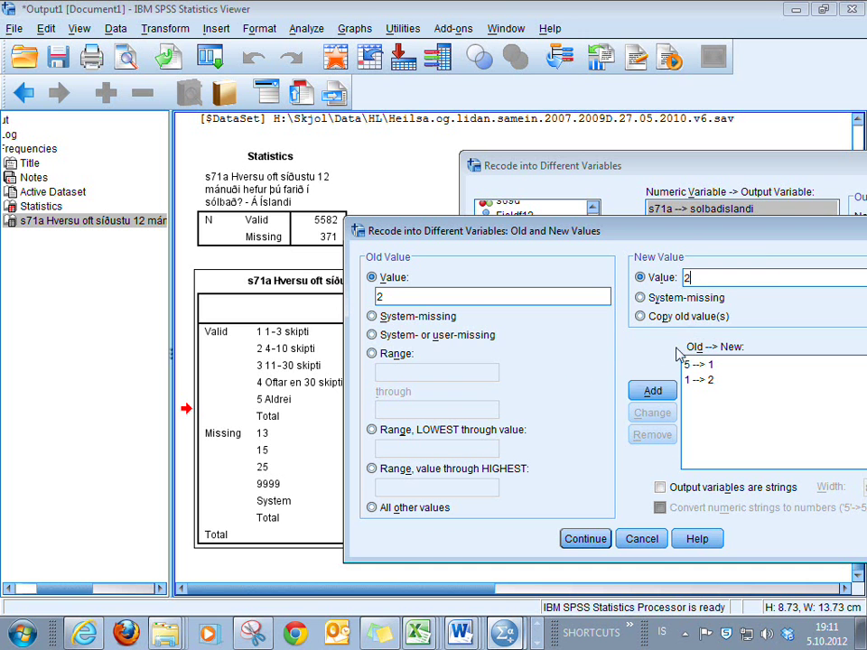
pyautogui.click(650, 392)
# Add recode rules that turn old values 3 and 4 into new value 2.
pyautogui.click(417, 296)
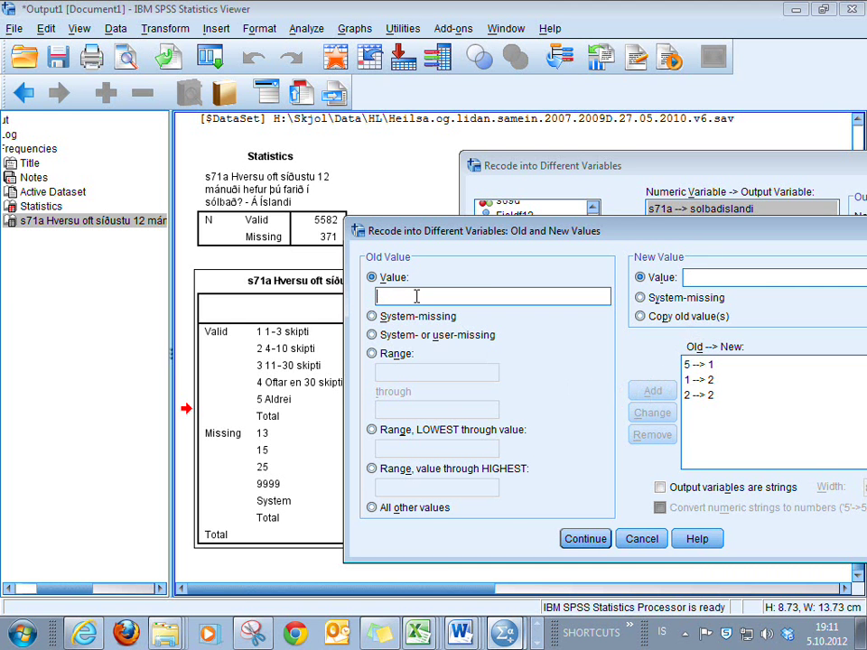
pyautogui.write('3')
pyautogui.click(706, 281)
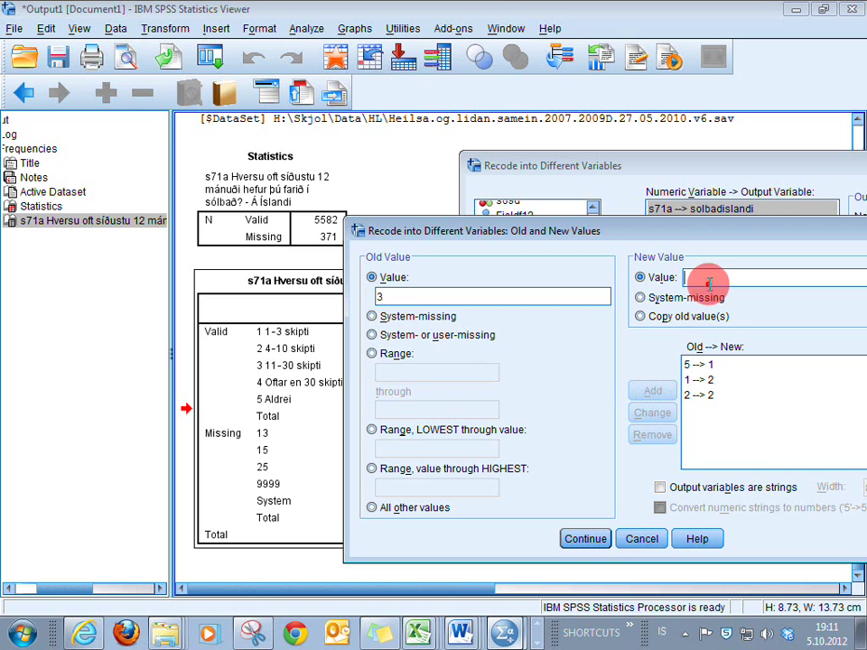
pyautogui.write('2')
pyautogui.click(665, 393)
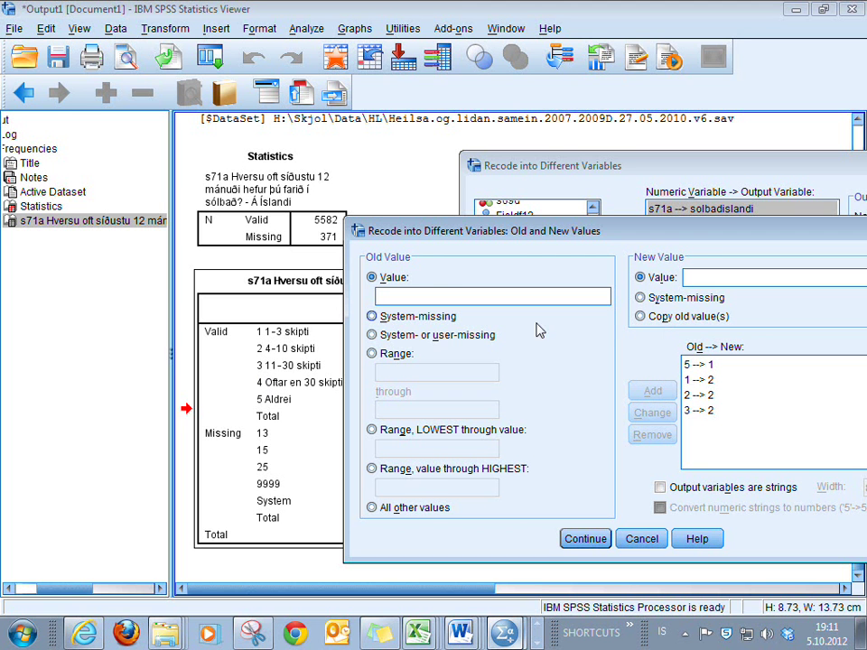
pyautogui.click(400, 298)
pyautogui.click(725, 286)
pyautogui.write('2')
pyautogui.click(653, 390)
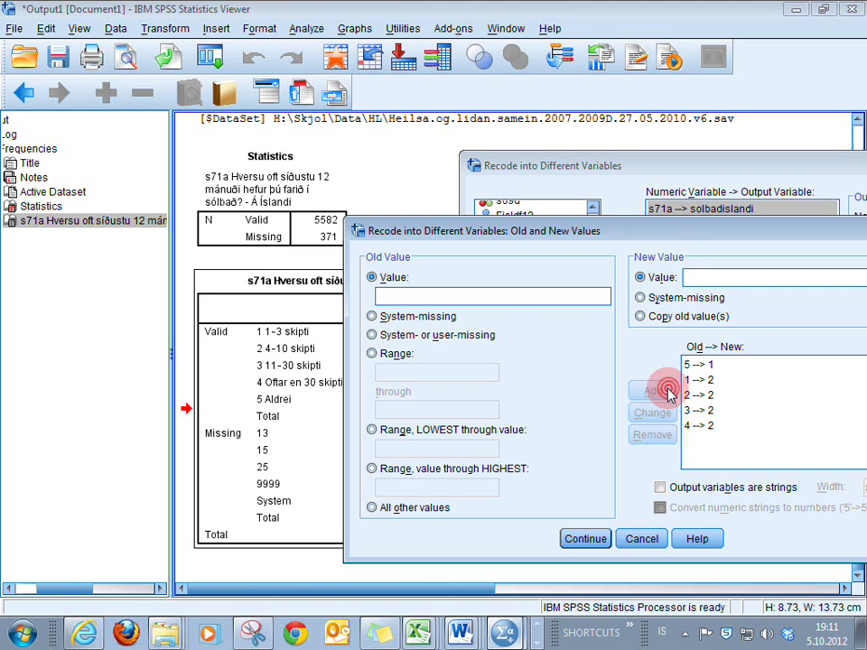
# Switch to the Word document and examine the recoding plan, especially how the Aldrei category maps to its new value.
pyautogui.click(461, 635)
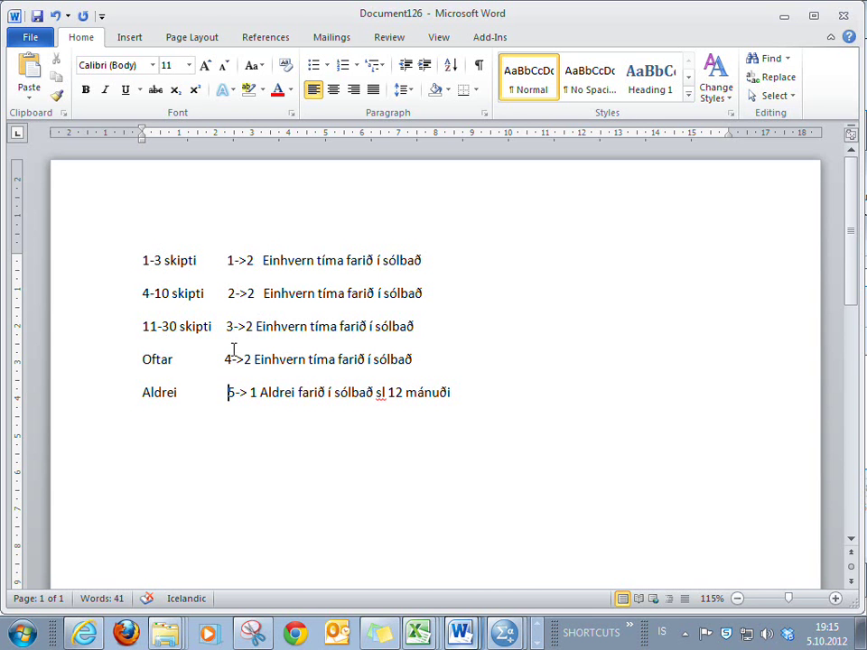
pyautogui.click(251, 261)
pyautogui.moveTo(142, 392); pyautogui.dragTo(172, 392)
pyautogui.click(233, 392)
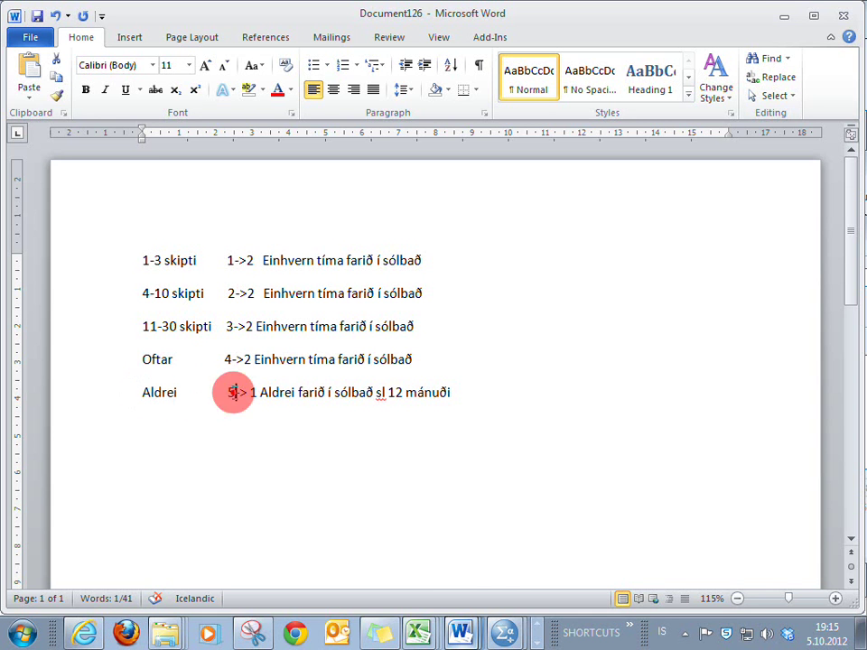
pyautogui.click(250, 393)
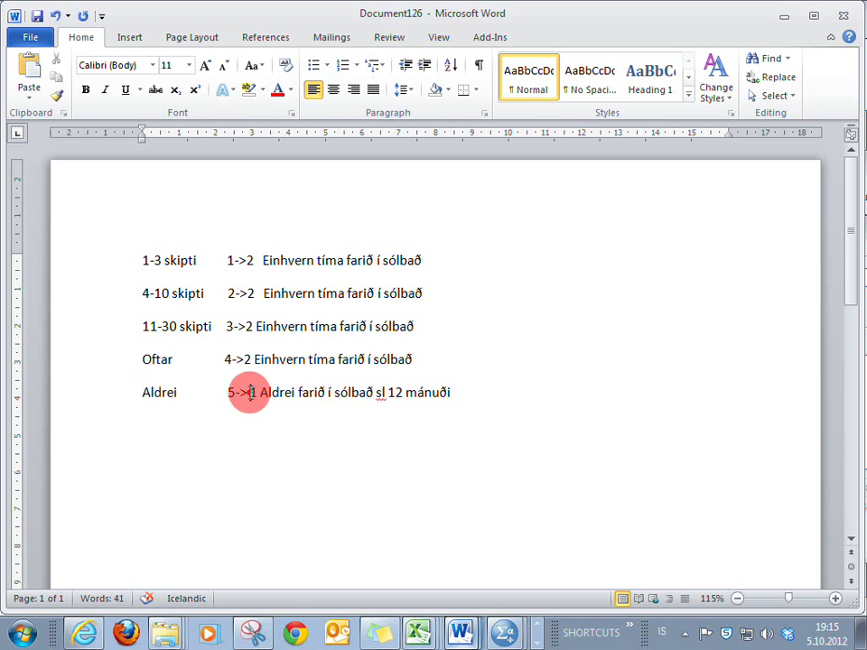
pyautogui.moveTo(251, 393); pyautogui.dragTo(577, 397)
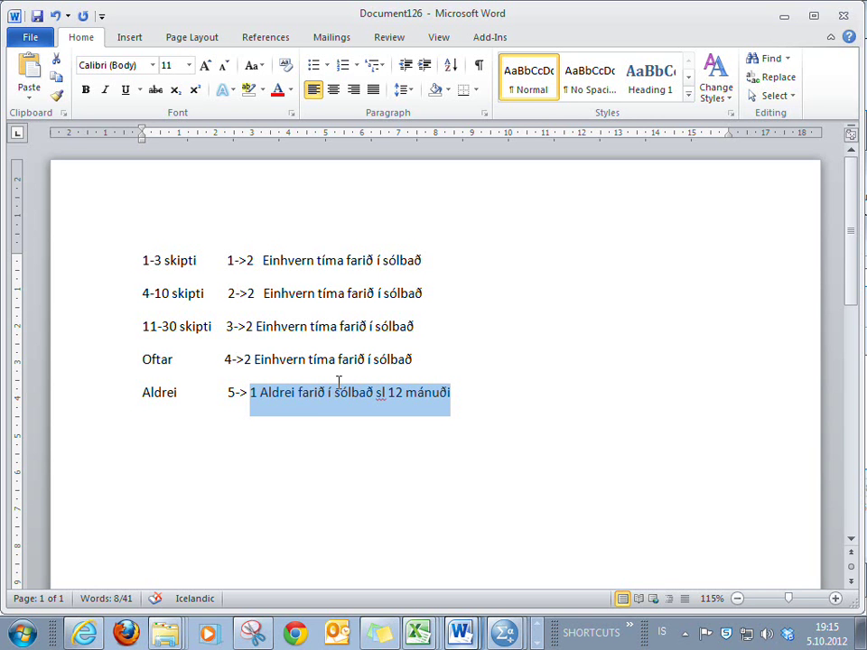
pyautogui.click(232, 392)
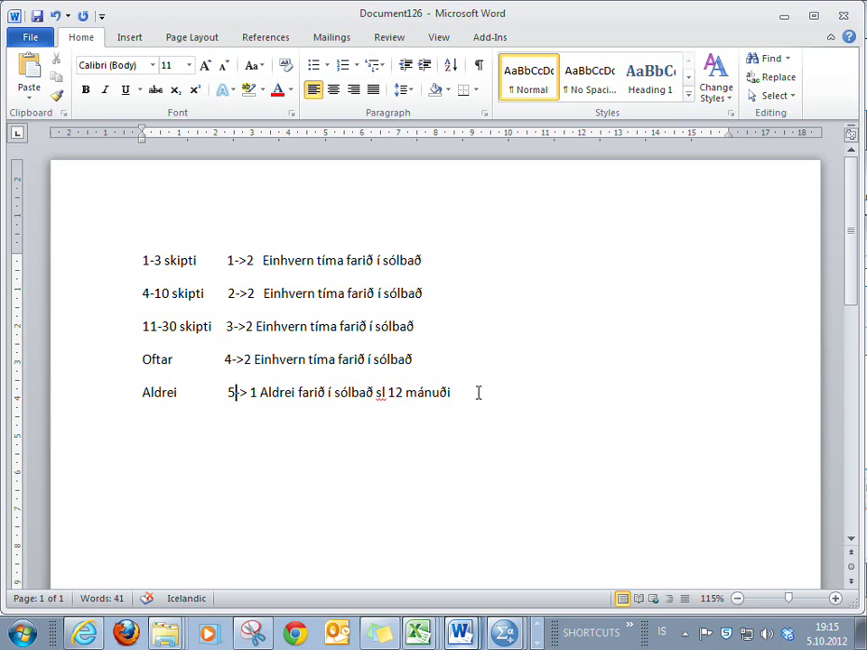
# Return to the SPSS recode dialog and review the old-to-new value rules against the plan.
pyautogui.hotkey('alt', 'Tab')
pyautogui.hotkey('alt', 'Tab')
pyautogui.hotkey('alt', 'Tab')
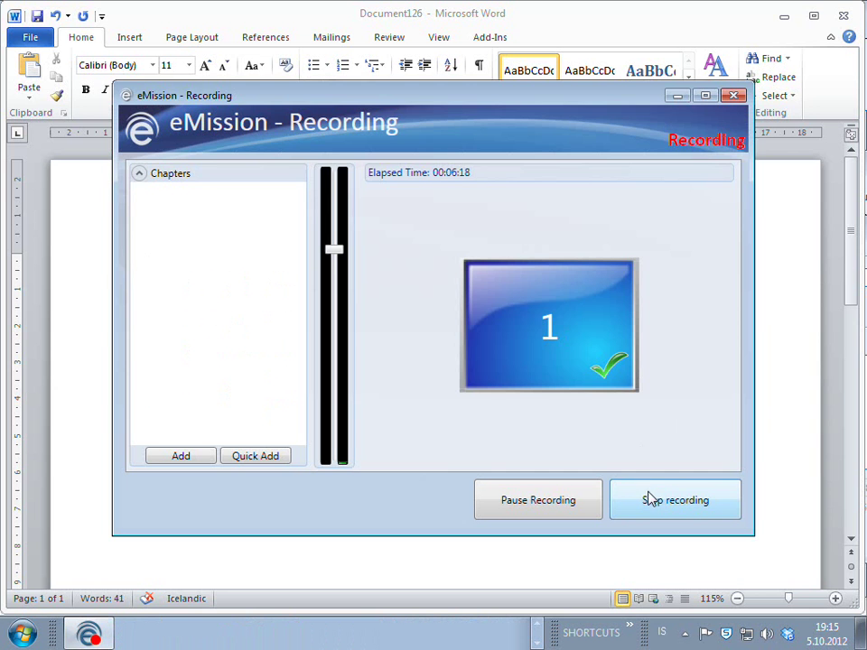
pyautogui.hotkey('alt', 'Tab')
pyautogui.hotkey('alt', 'Tab')
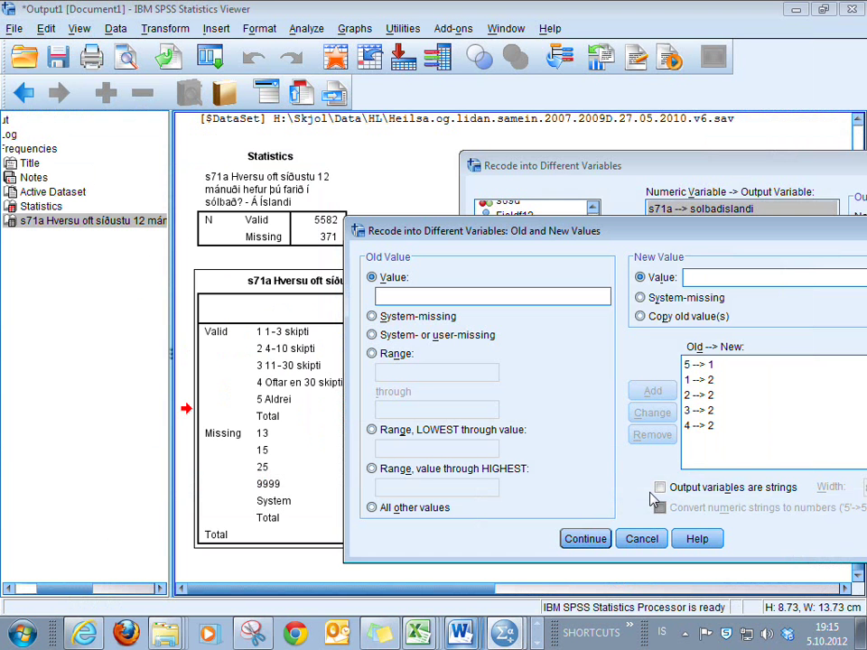
pyautogui.click(688, 366)
pyautogui.click(705, 395)
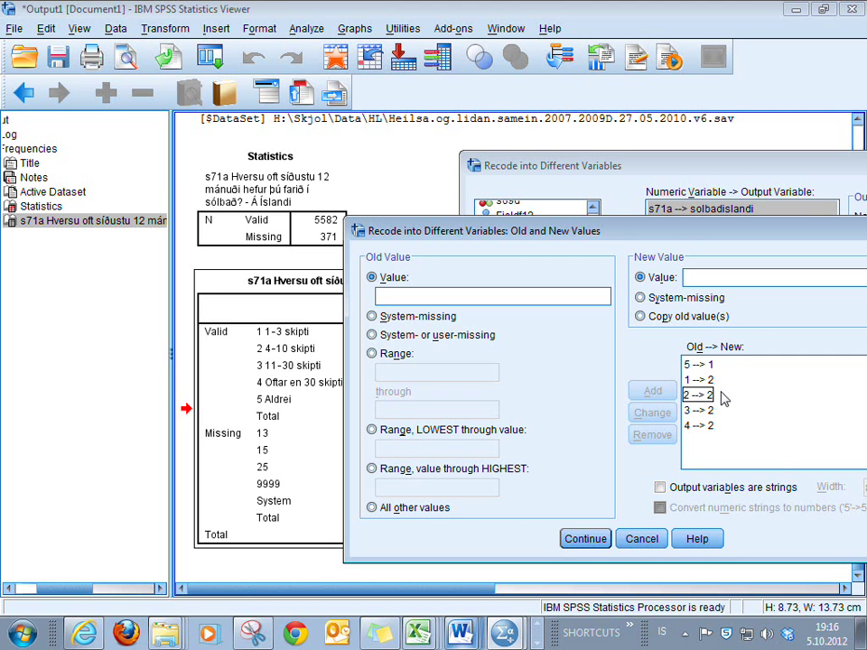
# Choose all other values as the old value for the next recode rule.
pyautogui.click(521, 296)
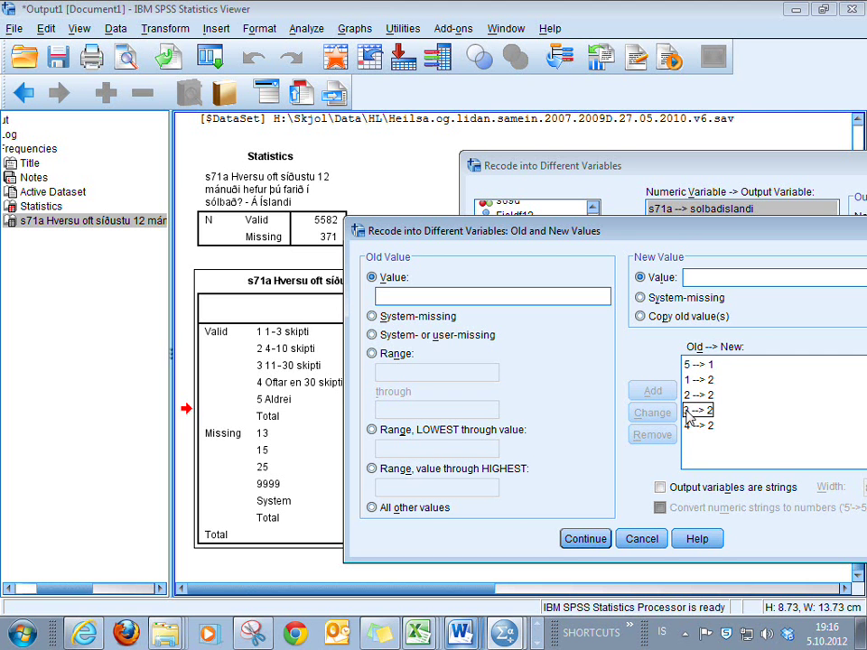
pyautogui.click(373, 509)
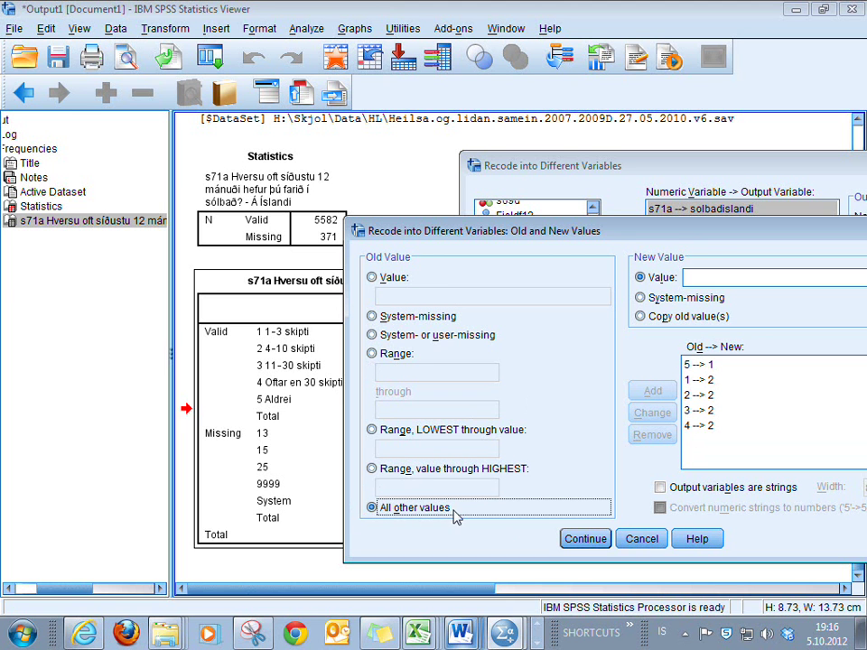